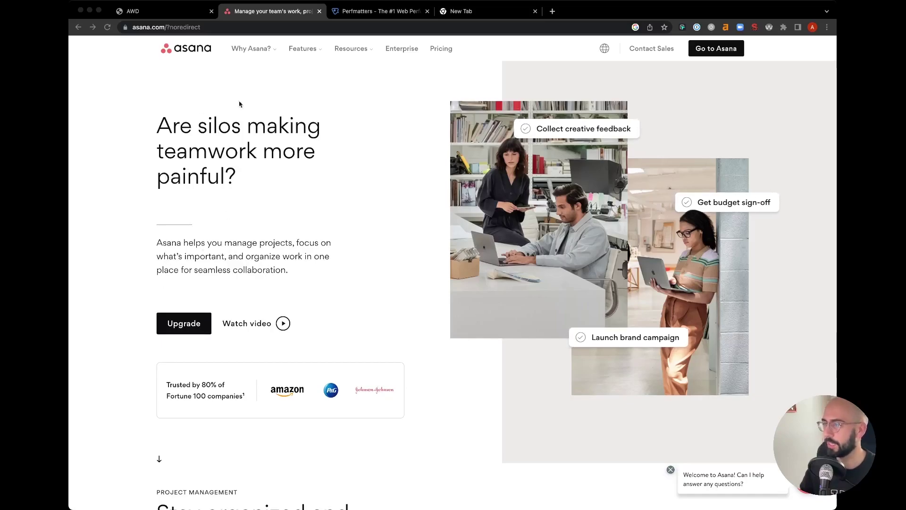
Switch Chrome from the Asana tab to the Perfmatters site, heading to the AWD sandbox home page
{"action": "left_click", "coordinate": [197, 322]}
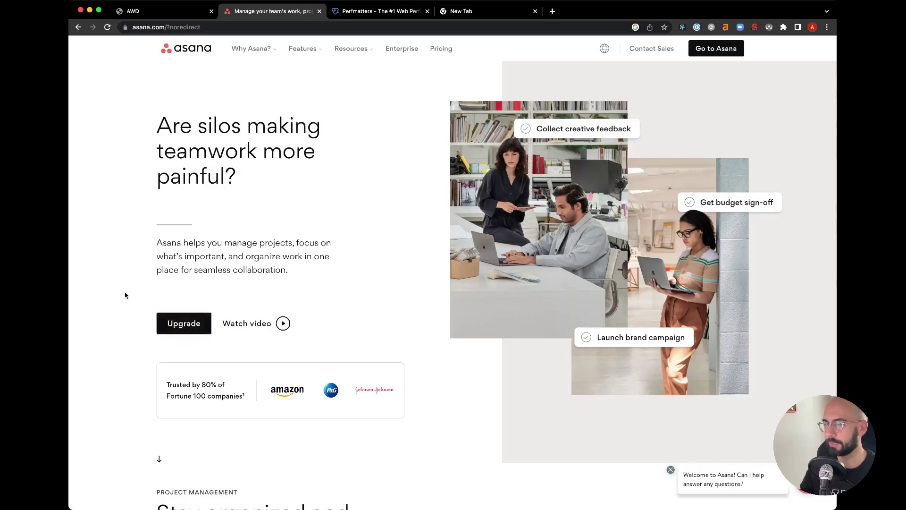
{"action": "left_click", "coordinate": [357, 11]}
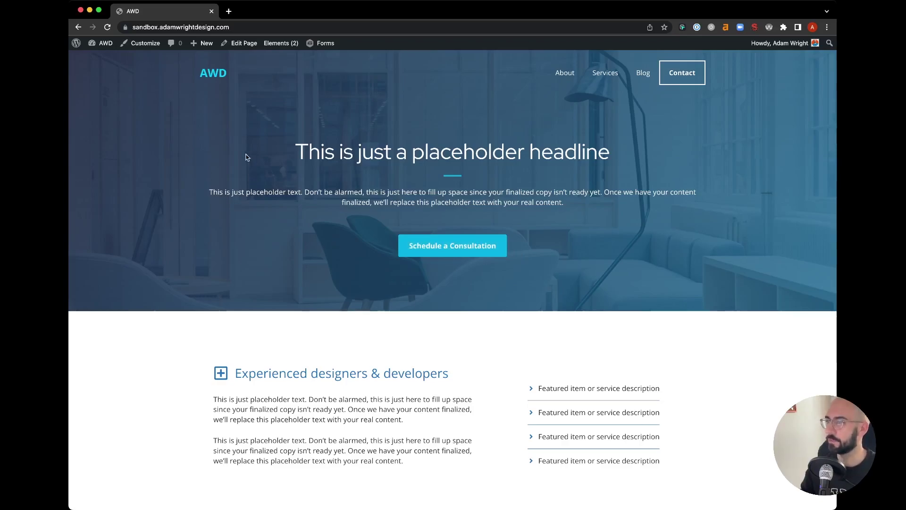
Open the Home page in the block editor and select the hero's Buttons block
{"action": "left_click", "coordinate": [245, 43], "text": "super"}
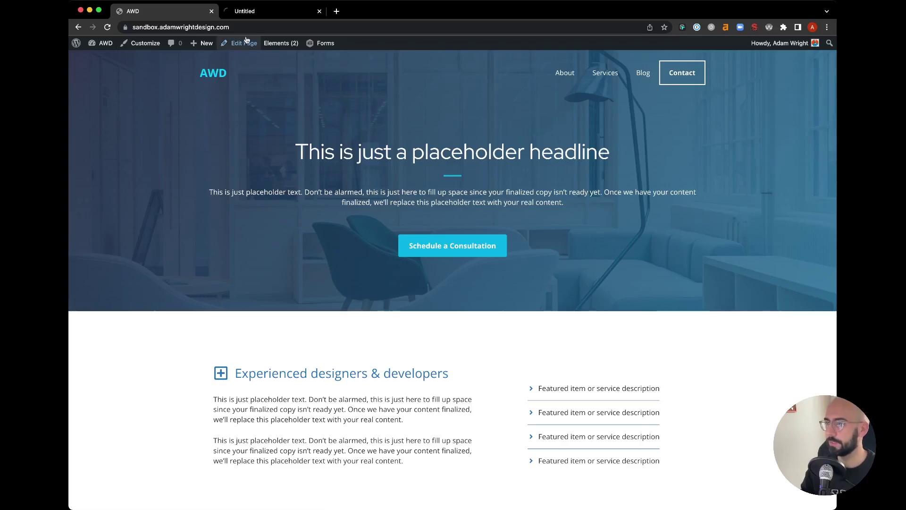
{"action": "left_click", "coordinate": [268, 14]}
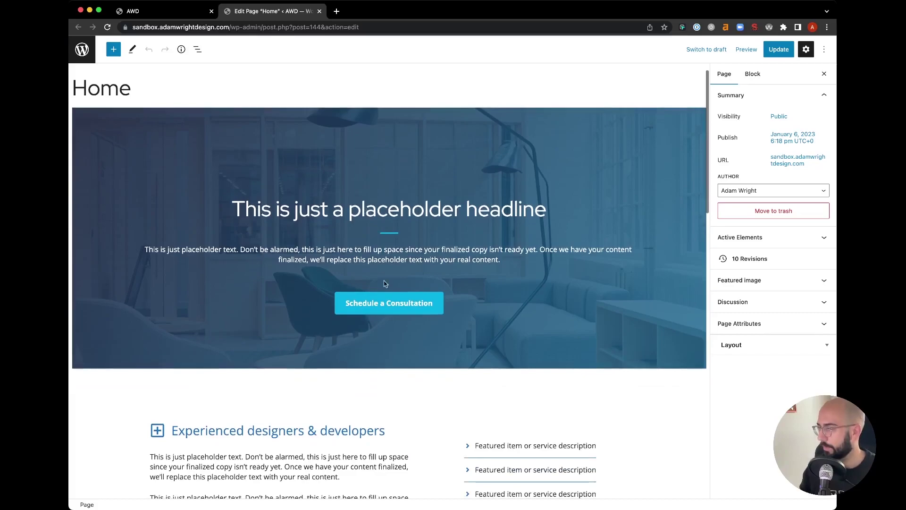
{"action": "left_click", "coordinate": [383, 302]}
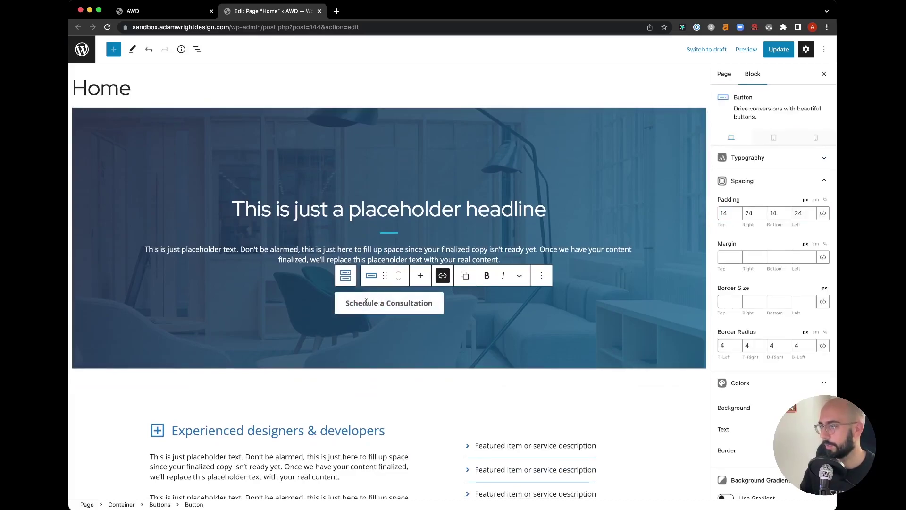
{"action": "left_click", "coordinate": [340, 282]}
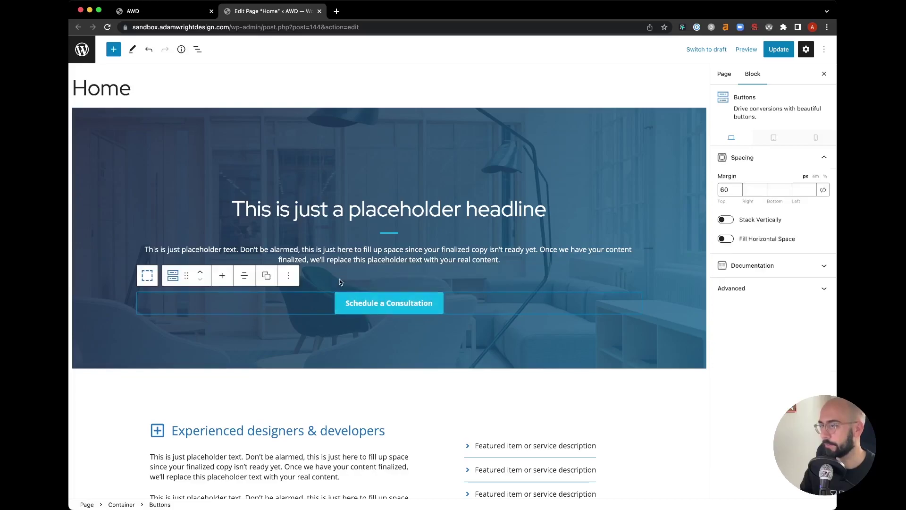
{"action": "left_click", "coordinate": [378, 305]}
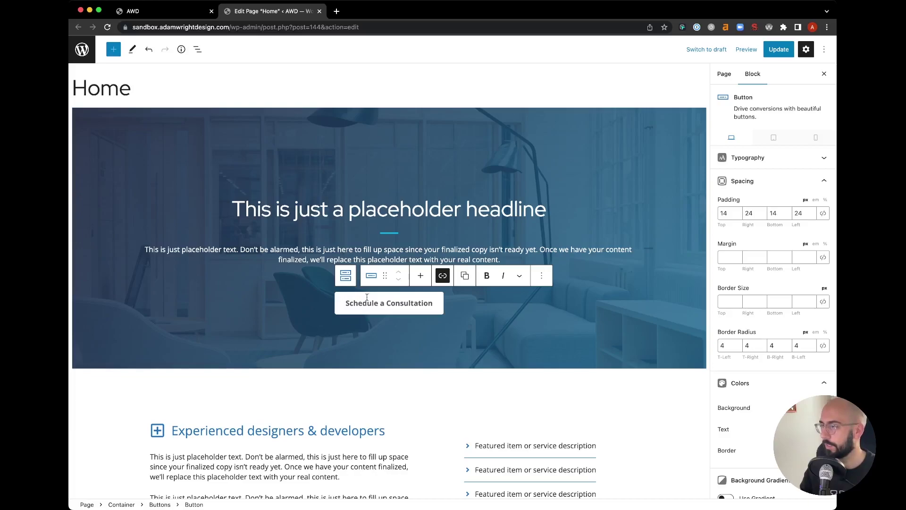
{"action": "left_click", "coordinate": [346, 277]}
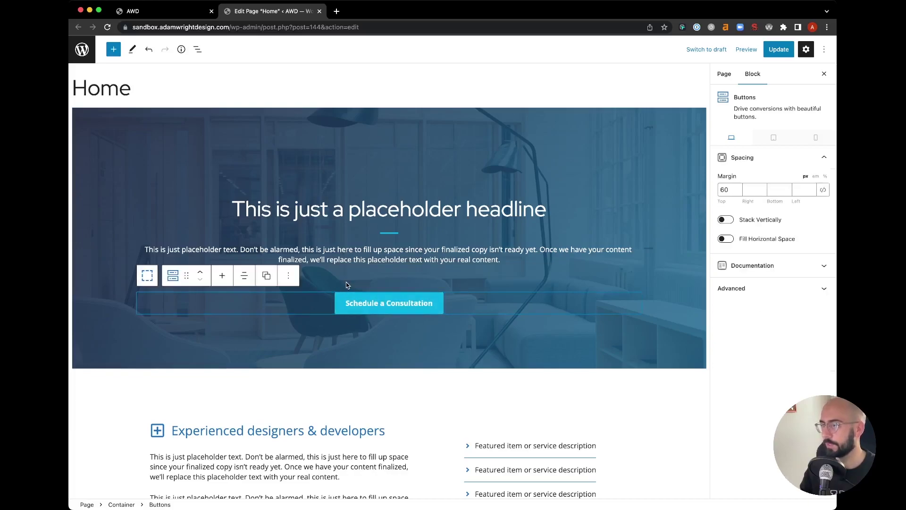
Add a second button to the hero's Buttons block
{"action": "left_click", "coordinate": [222, 276]}
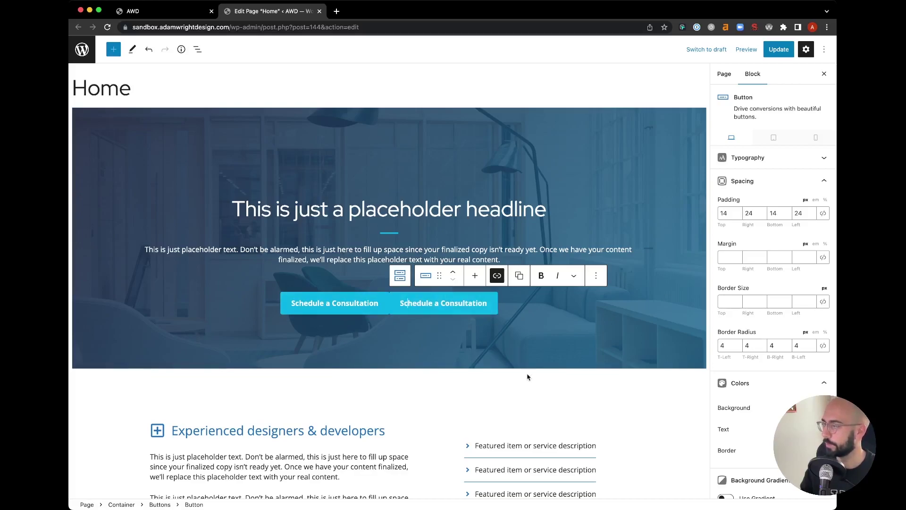
Clear the second button's background colour
{"action": "scroll", "coordinate": [808, 347], "scroll_direction": "down", "scroll_amount": 3}
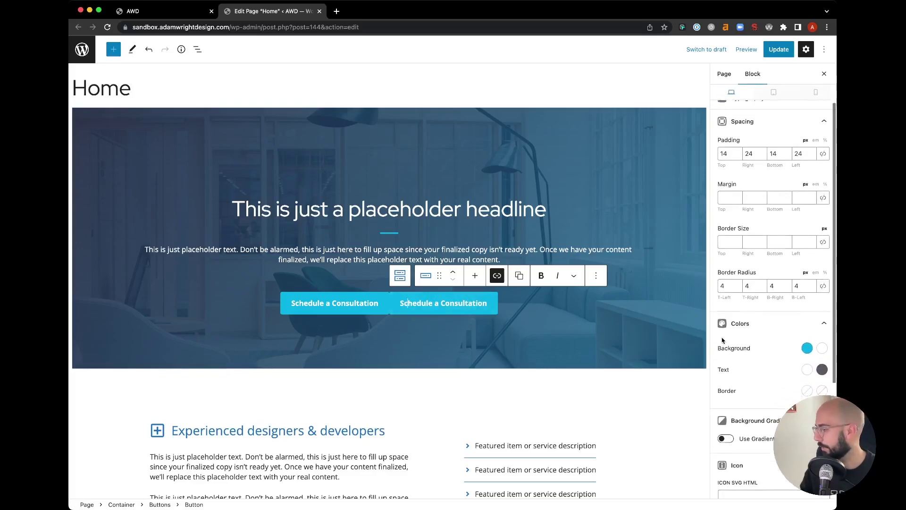
{"action": "left_click", "coordinate": [808, 344]}
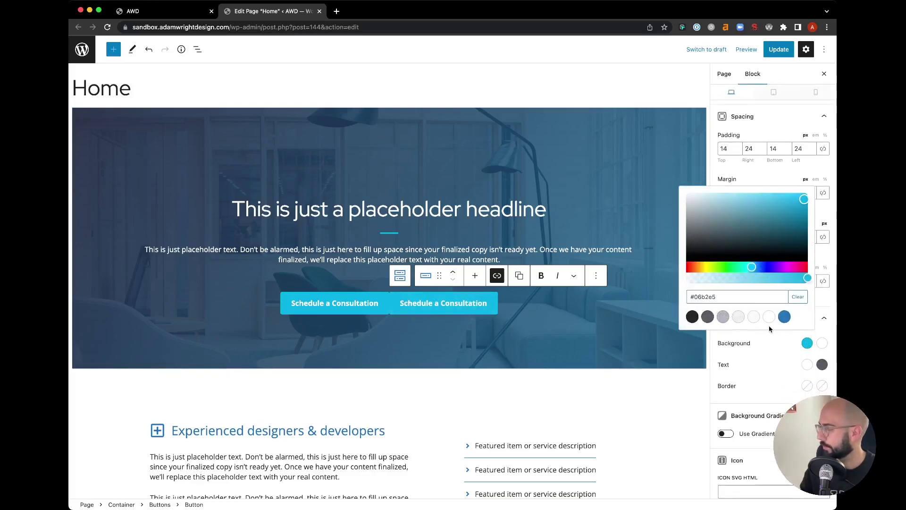
{"action": "left_click", "coordinate": [797, 297]}
{"action": "left_click", "coordinate": [763, 389]}
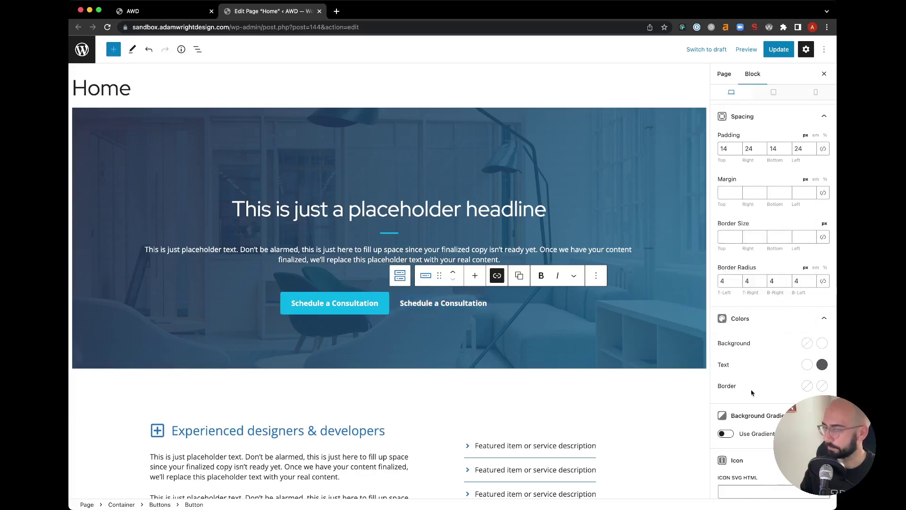
Relabel the second button 'Contact Us'
{"action": "scroll", "coordinate": [802, 355], "scroll_direction": "down", "scroll_amount": 2}
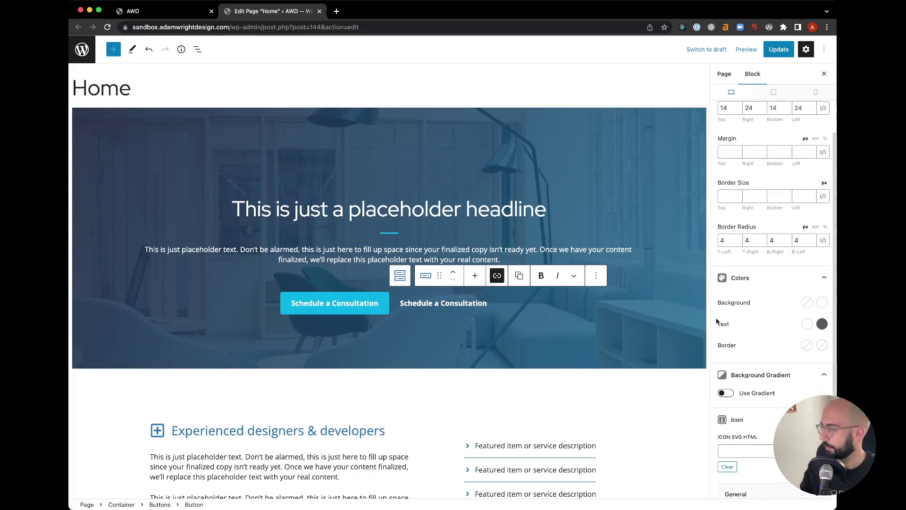
{"action": "triple_click", "coordinate": [458, 304]}
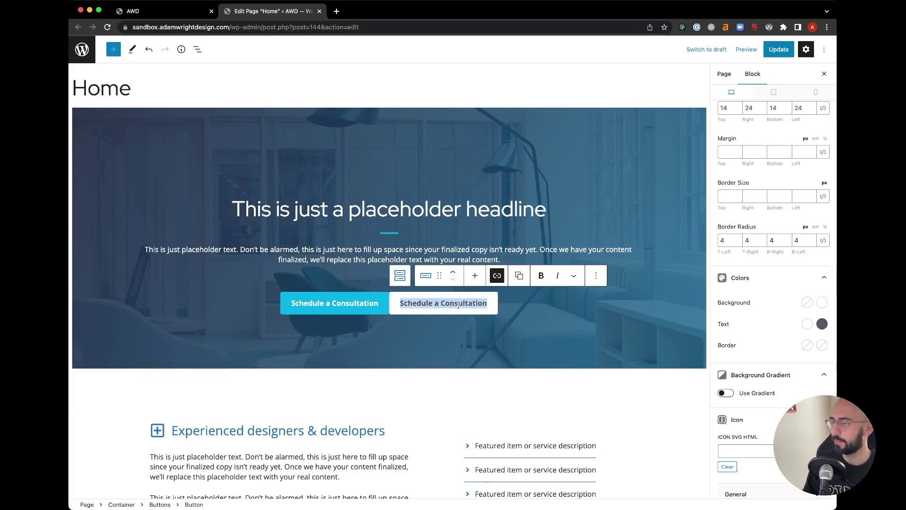
{"action": "type", "text": "Contact U"}
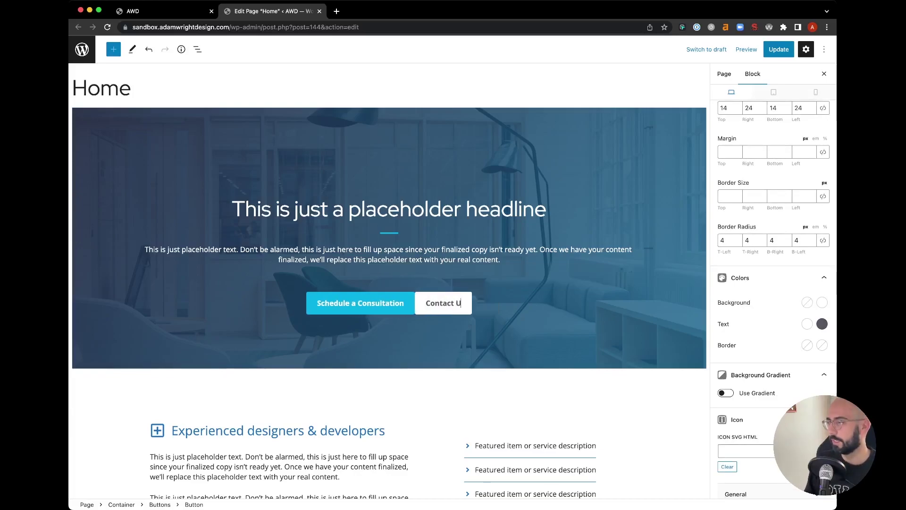
{"action": "type", "text": "s"}
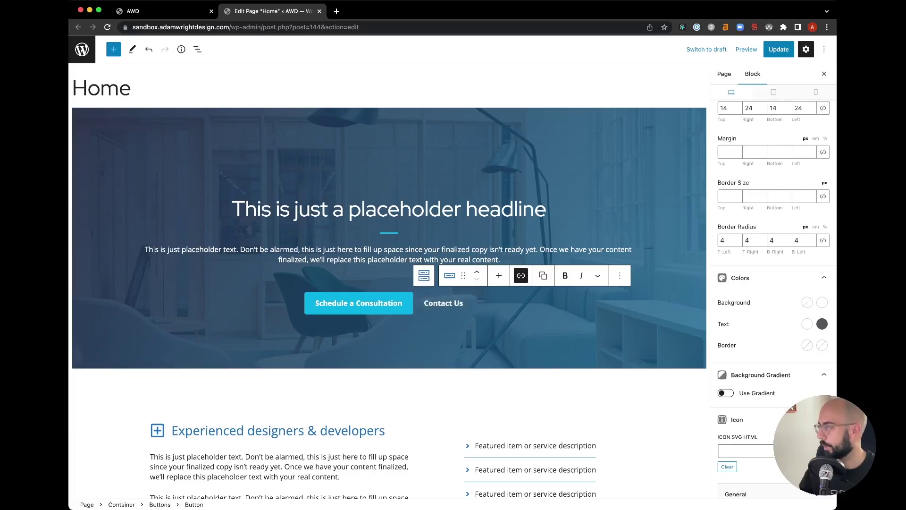
Clear the Contact Us link's hover background colour
{"action": "left_click", "coordinate": [823, 303]}
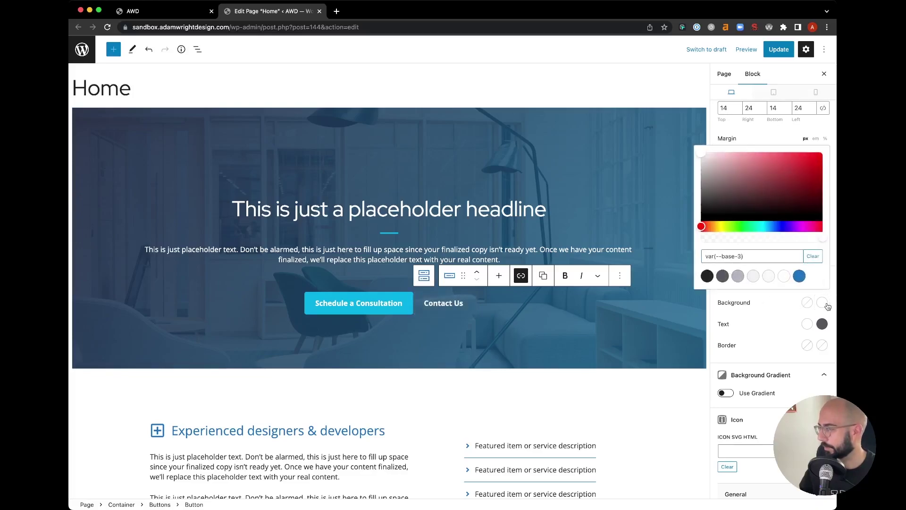
{"action": "left_click", "coordinate": [813, 256]}
{"action": "left_click", "coordinate": [769, 339]}
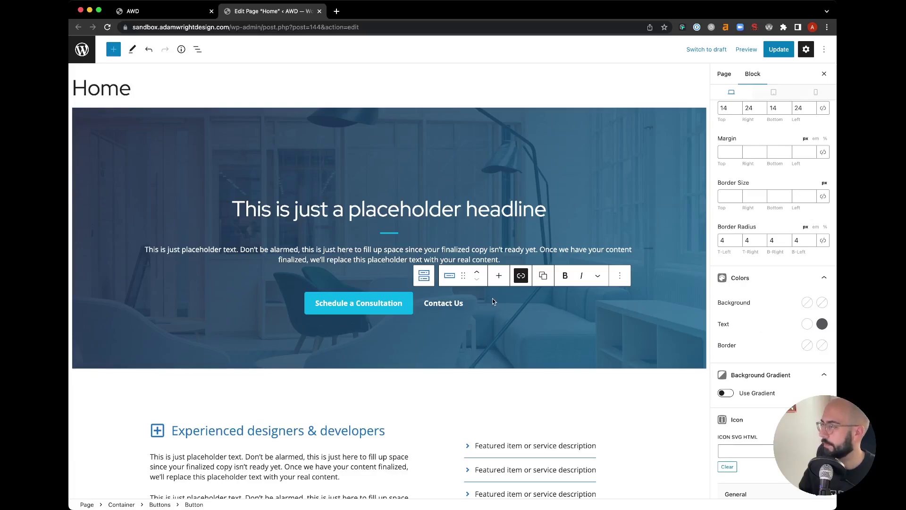
Set the Contact Us hover text colour to #1dd7ff
{"action": "left_click", "coordinate": [822, 325]}
{"action": "left_click_drag", "start_coordinate": [782, 259], "coordinate": [763, 260]}
{"action": "left_click_drag", "start_coordinate": [779, 202], "coordinate": [823, 190]}
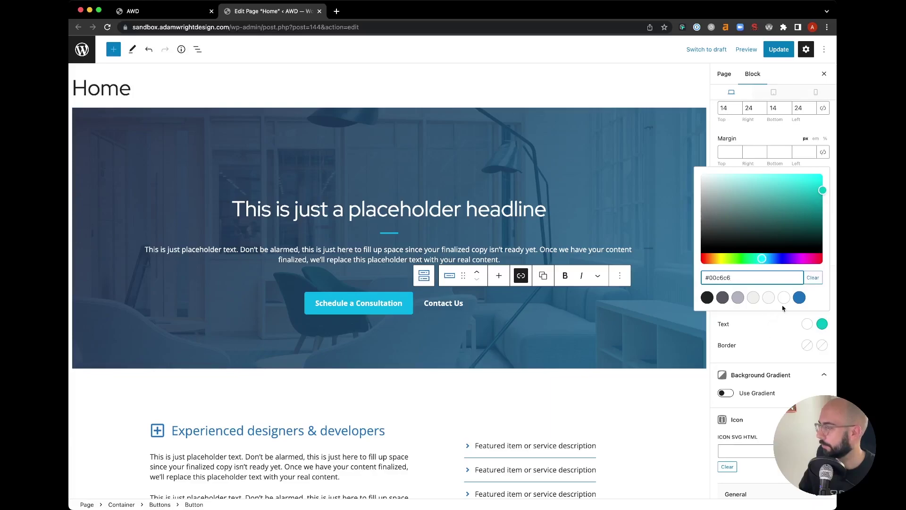
{"action": "left_click_drag", "start_coordinate": [762, 259], "coordinate": [765, 260]}
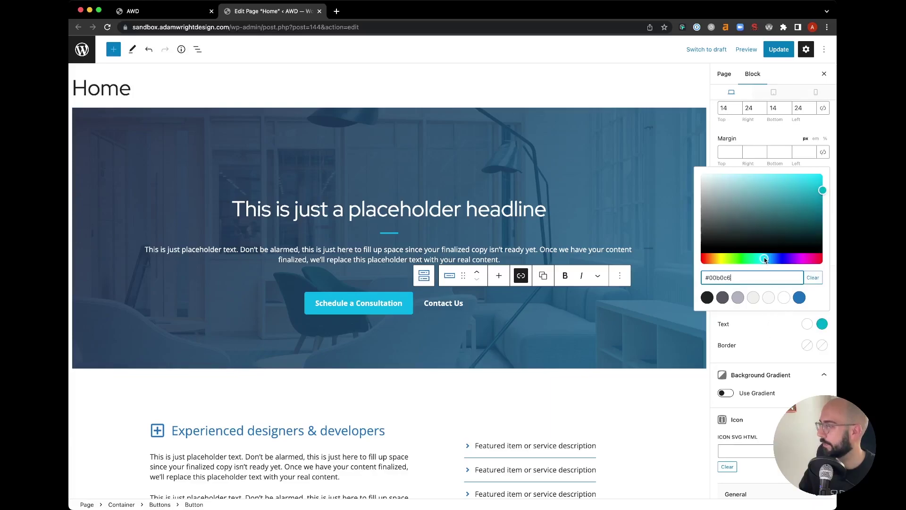
{"action": "left_click", "coordinate": [761, 328]}
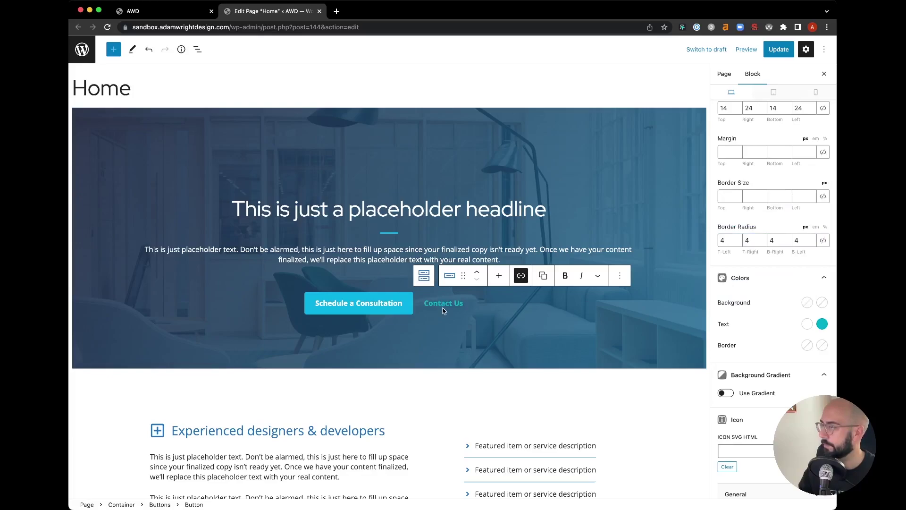
{"action": "left_click", "coordinate": [821, 324]}
{"action": "triple_click", "coordinate": [752, 277]}
{"action": "type", "text": "#1dd7ff"}
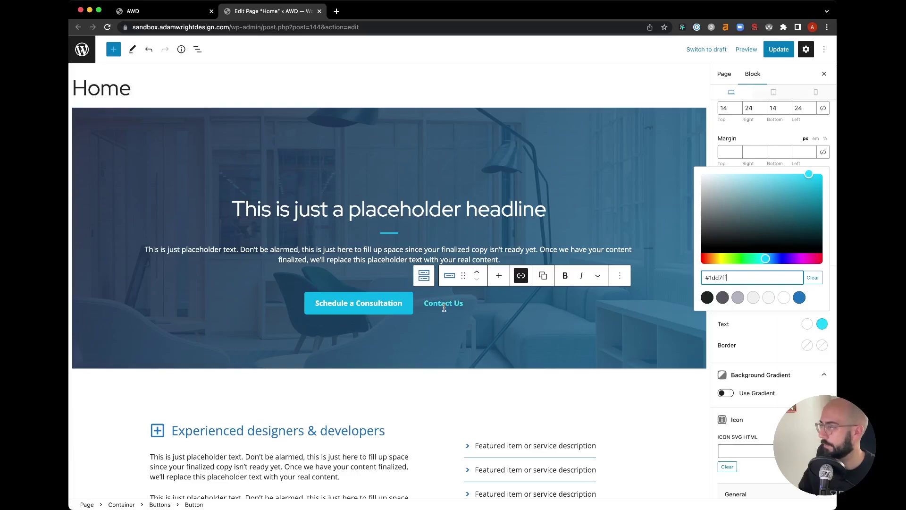
{"action": "left_click", "coordinate": [696, 324]}
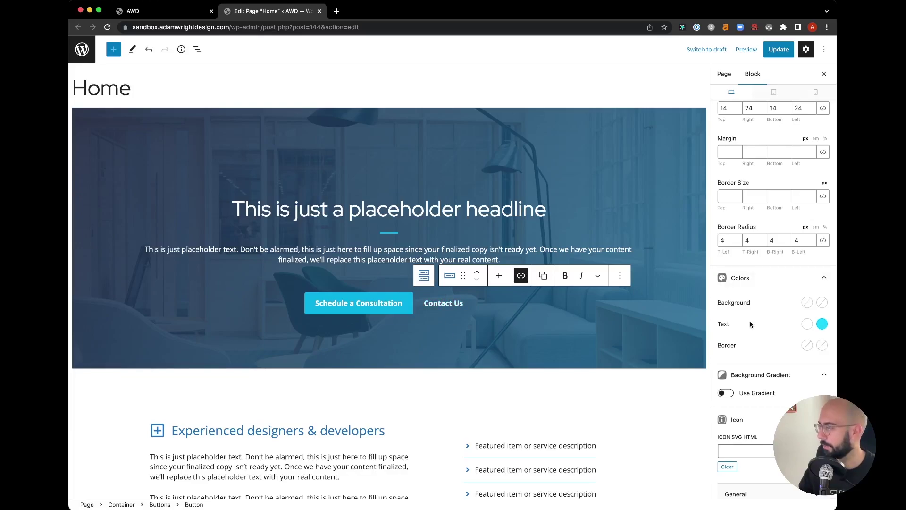
{"action": "scroll", "coordinate": [751, 325], "scroll_direction": "up", "scroll_amount": 5}
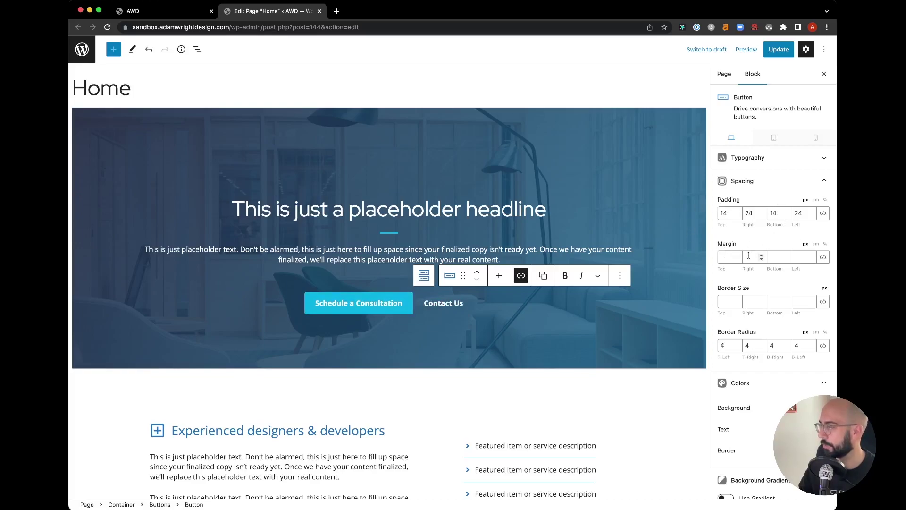
Give Contact Us a 14 px left margin and save the page
{"action": "left_click", "coordinate": [796, 256]}
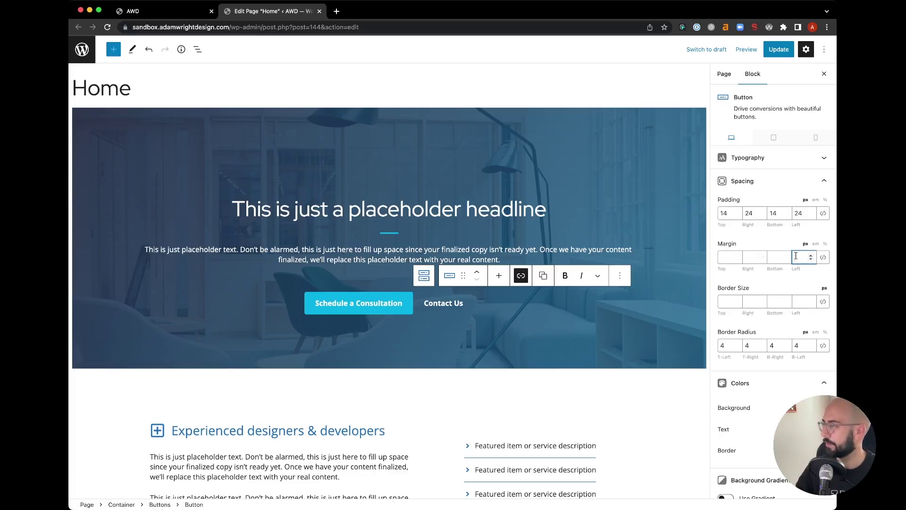
{"action": "type", "text": "14"}
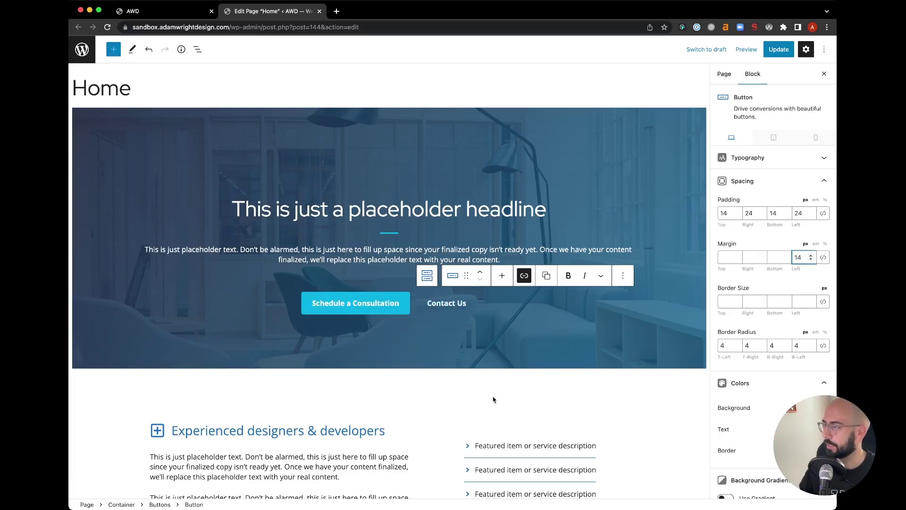
{"action": "key", "text": "super+s"}
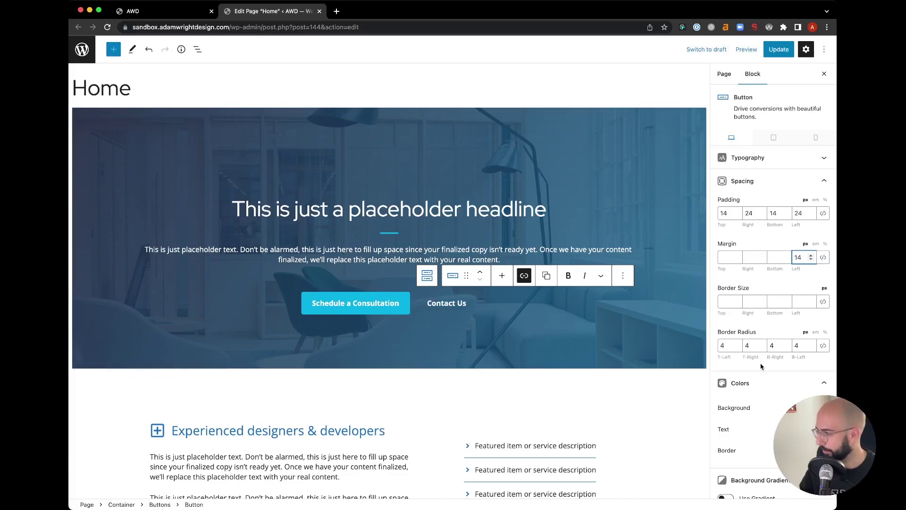
{"action": "scroll", "coordinate": [761, 366], "scroll_direction": "down", "scroll_amount": 10}
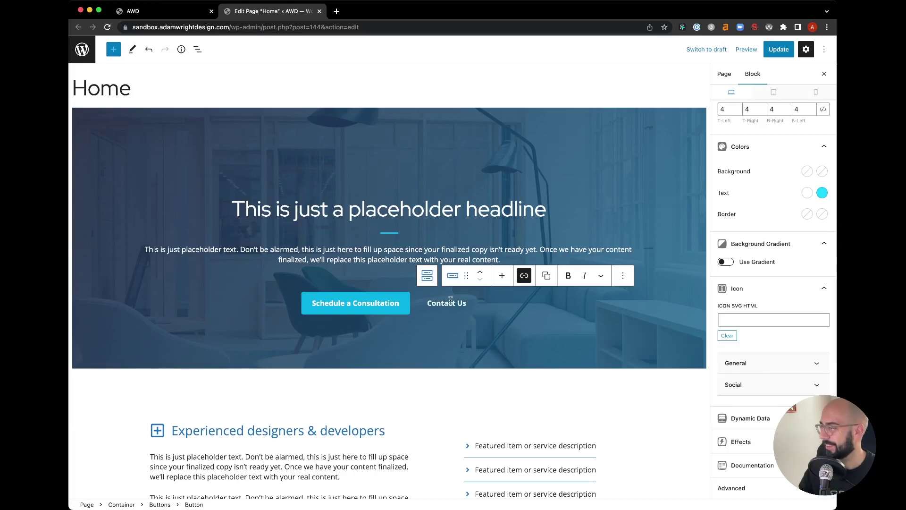
Add a chevron-right icon to Contact Us, placed to the right of the text
{"action": "left_click", "coordinate": [765, 362]}
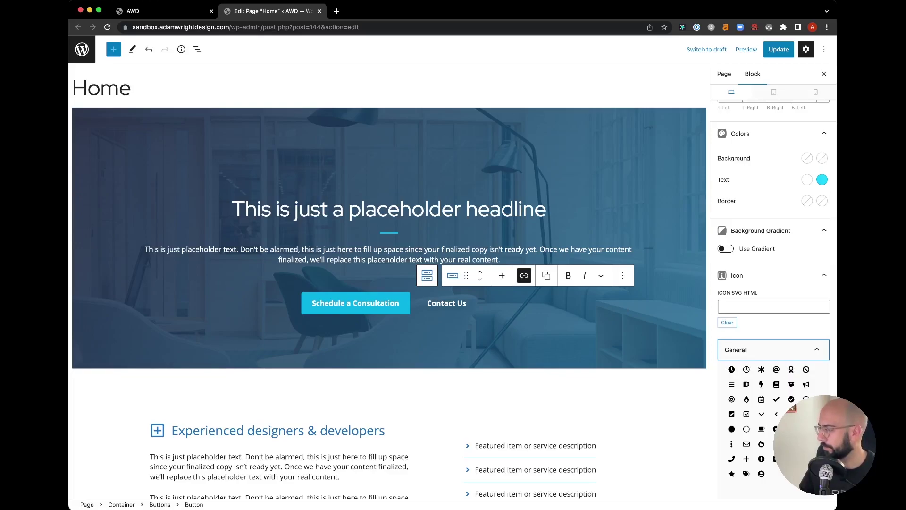
{"action": "left_click", "coordinate": [777, 430]}
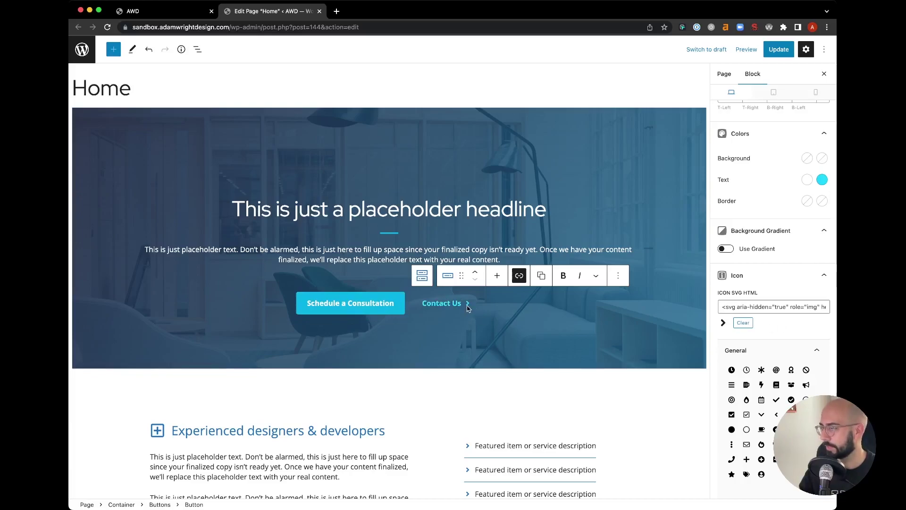
{"action": "scroll", "coordinate": [785, 330], "scroll_direction": "down", "scroll_amount": 5}
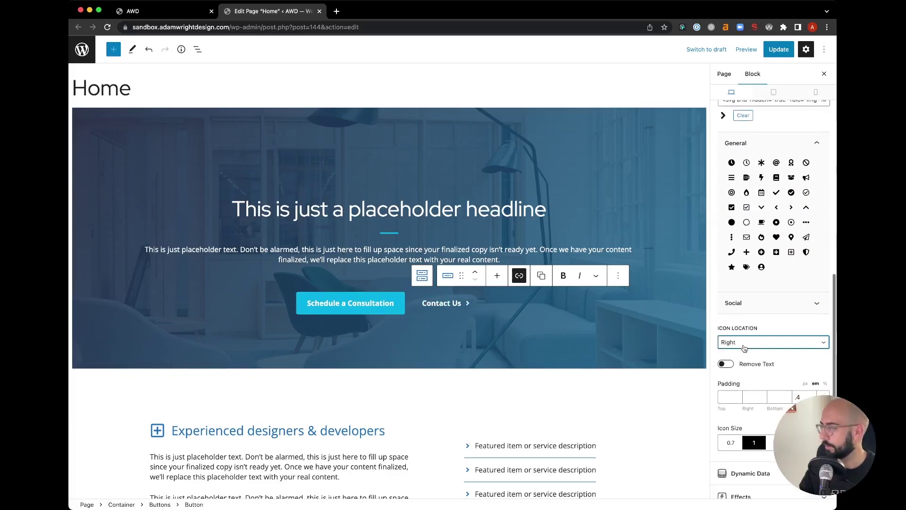
{"action": "left_click", "coordinate": [744, 345]}
{"action": "left_click", "coordinate": [741, 343]}
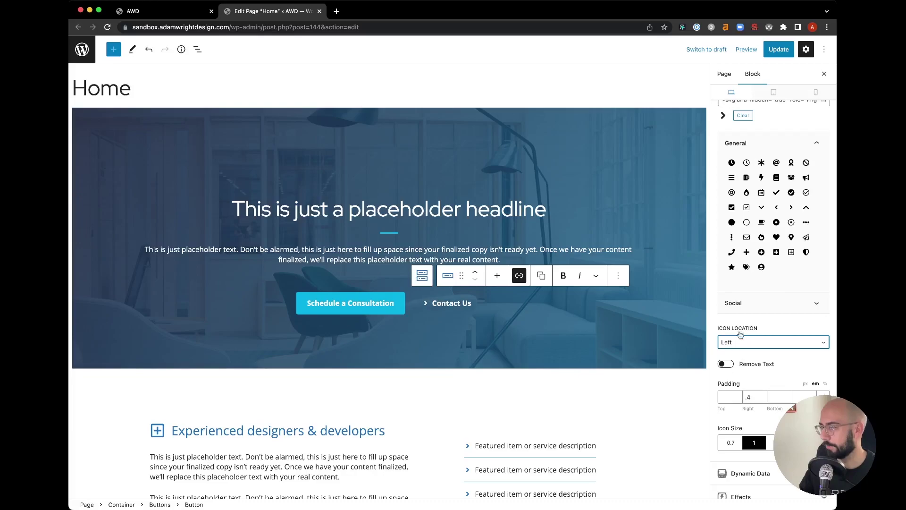
{"action": "key", "text": "Down"}
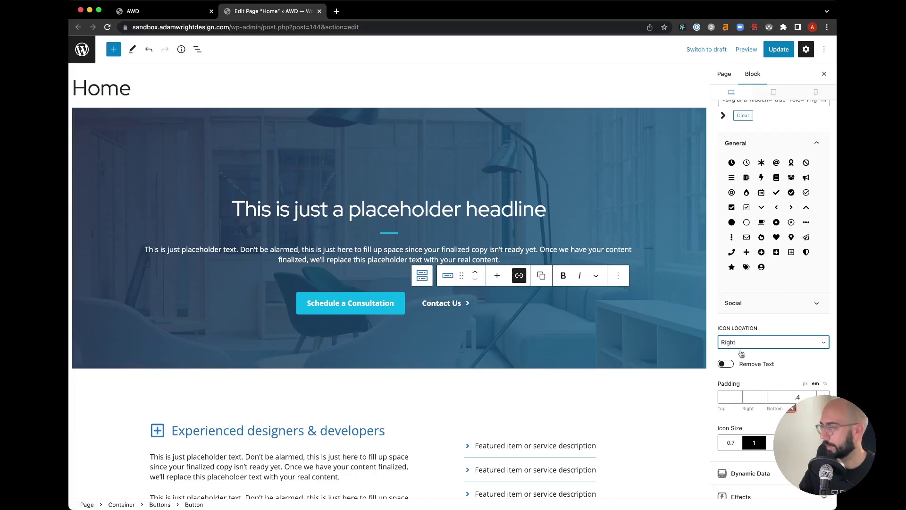
{"action": "scroll", "coordinate": [754, 360], "scroll_direction": "down", "scroll_amount": 1}
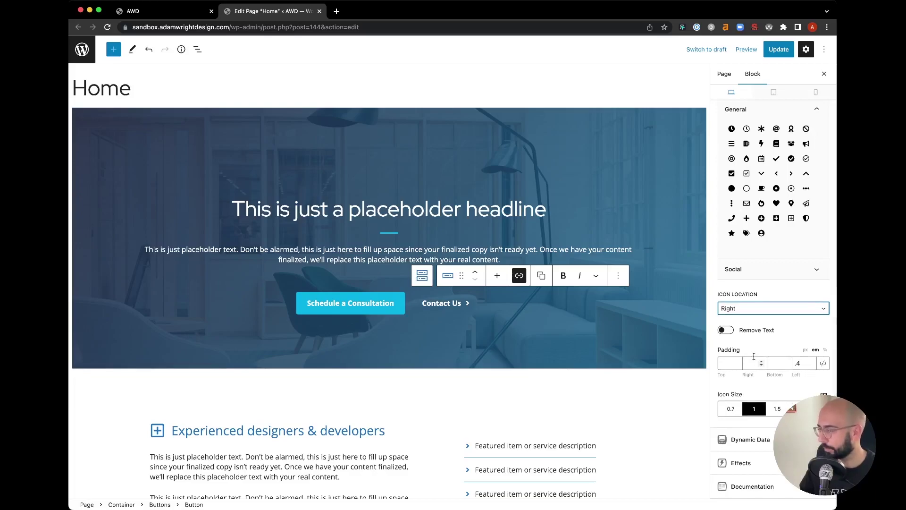
{"action": "scroll", "coordinate": [754, 357], "scroll_direction": "down", "scroll_amount": 1}
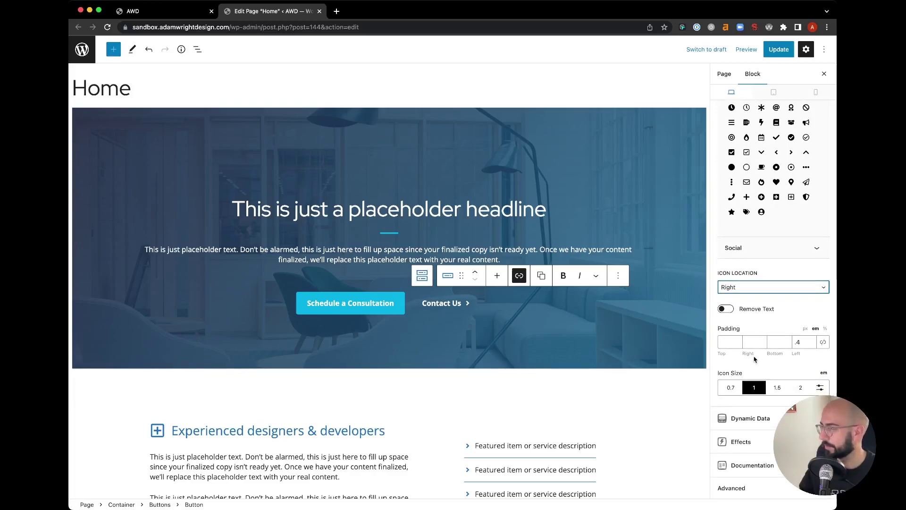
{"action": "scroll", "coordinate": [754, 359], "scroll_direction": "up", "scroll_amount": 15}
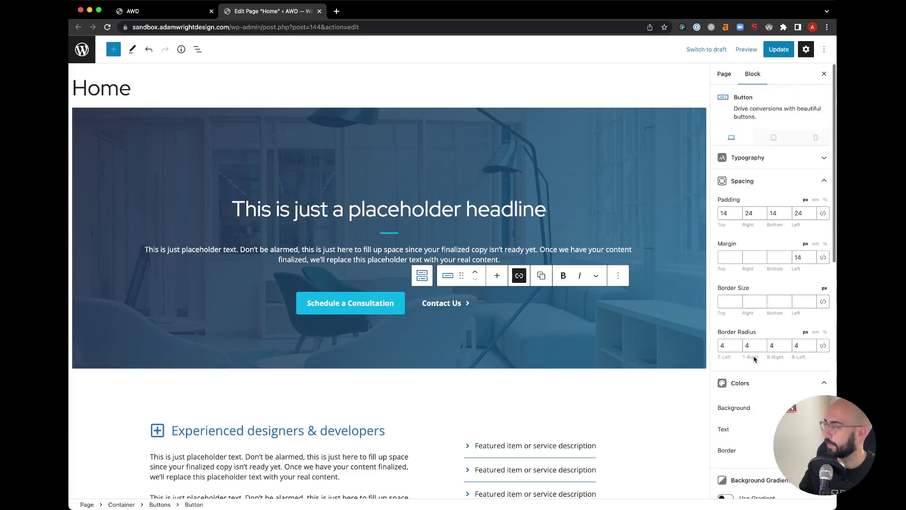
Select the hero Buttons block and preview the page at tablet width
{"action": "left_click", "coordinate": [554, 304]}
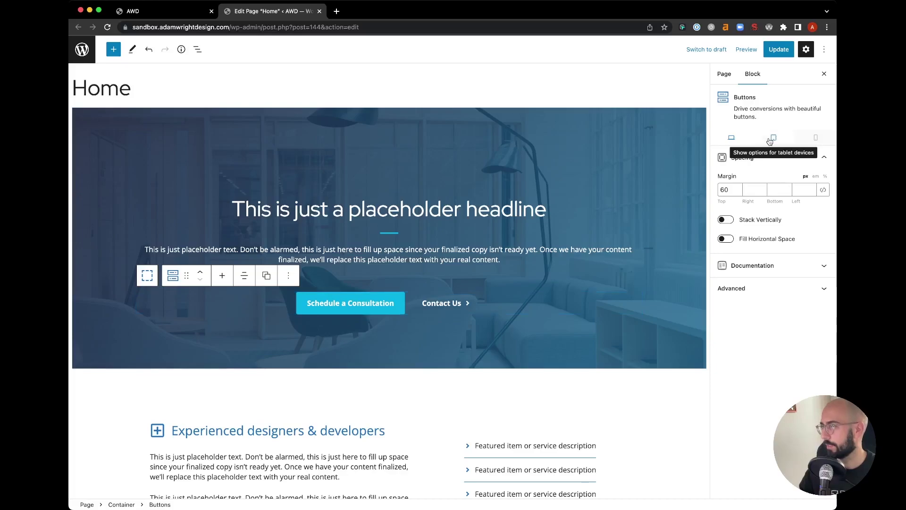
{"action": "left_click", "coordinate": [774, 137]}
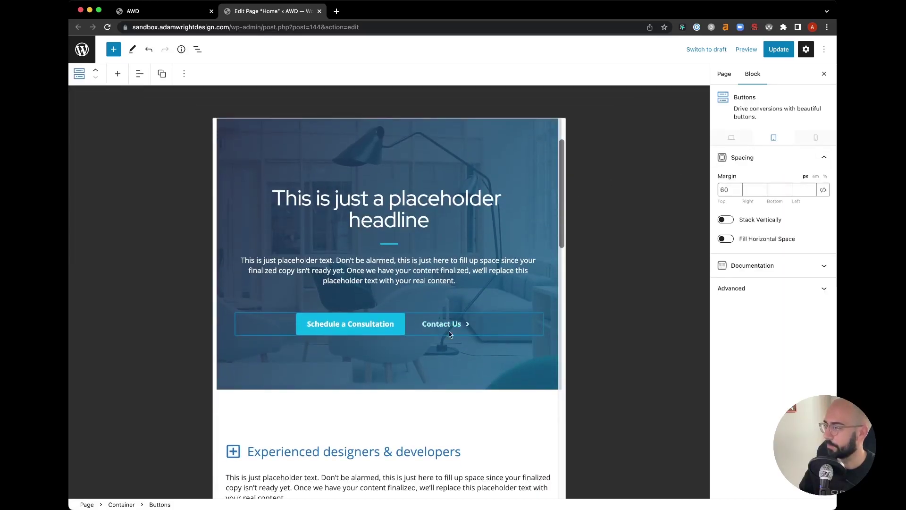
{"action": "left_click", "coordinate": [379, 382]}
{"action": "left_click", "coordinate": [370, 441]}
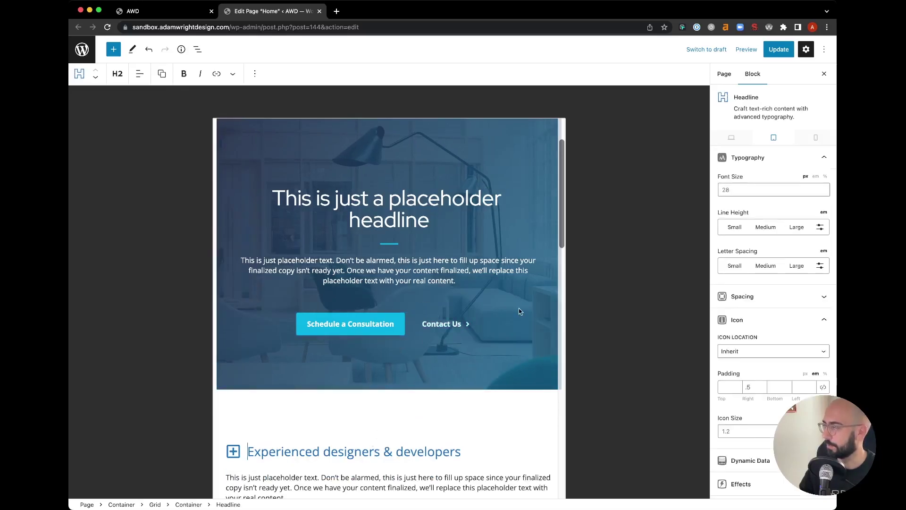
Preview the Home page at mobile width and view the stacked hero buttons
{"action": "left_click", "coordinate": [816, 138]}
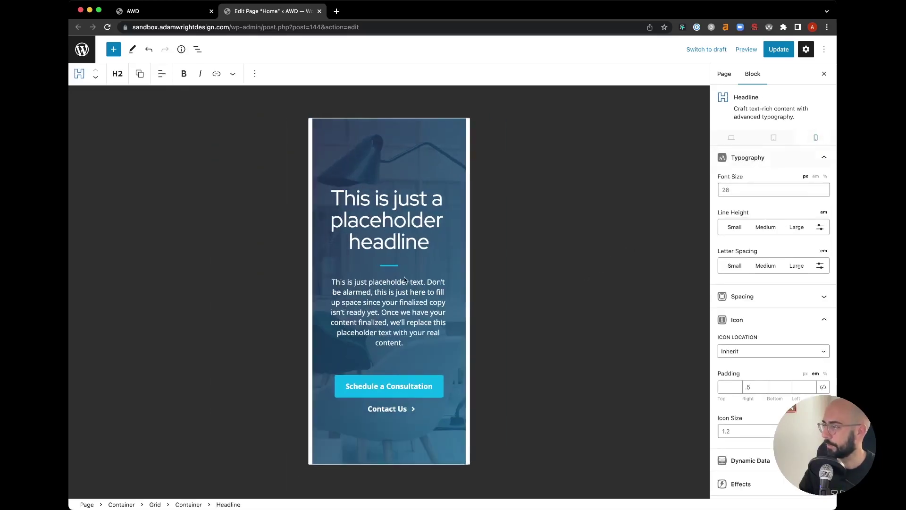
{"action": "scroll", "coordinate": [360, 299], "scroll_direction": "down", "scroll_amount": 5}
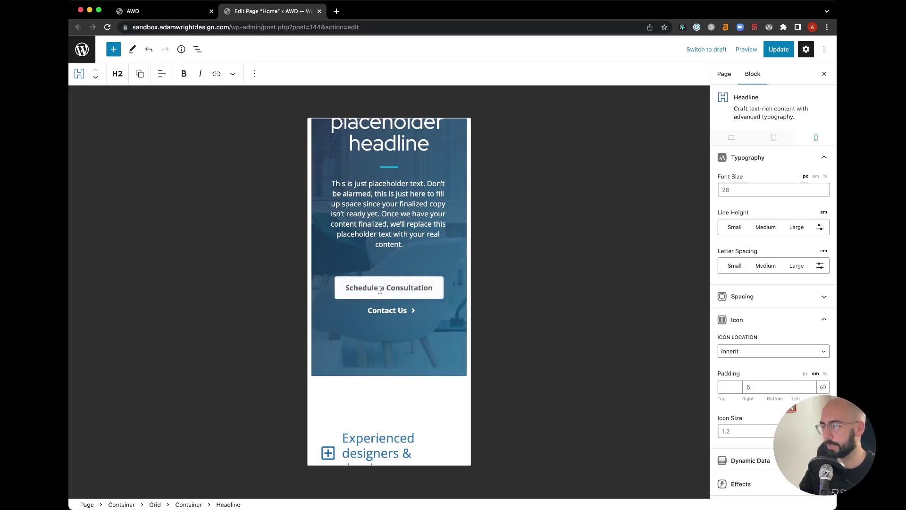
Replace the first button's 'Schedule a Consultation' label with 'About AWD'
{"action": "triple_click", "coordinate": [380, 290]}
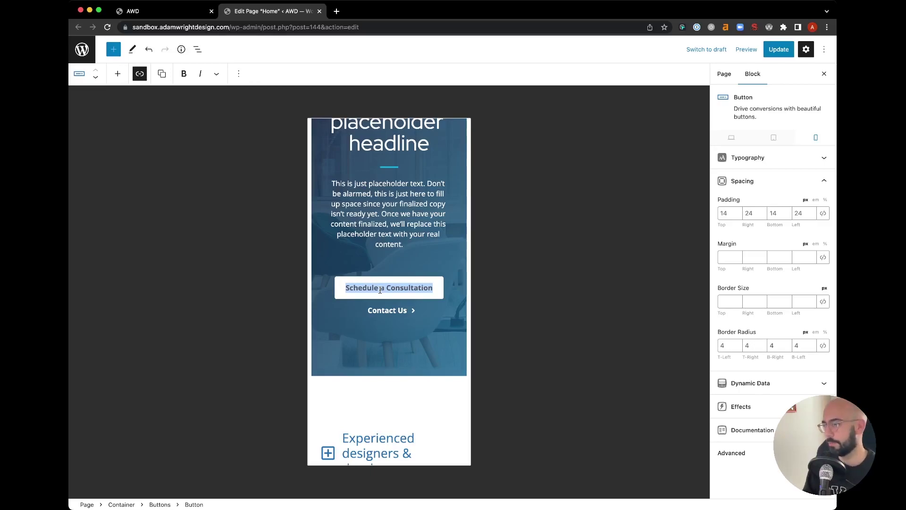
{"action": "type", "text": "A"}
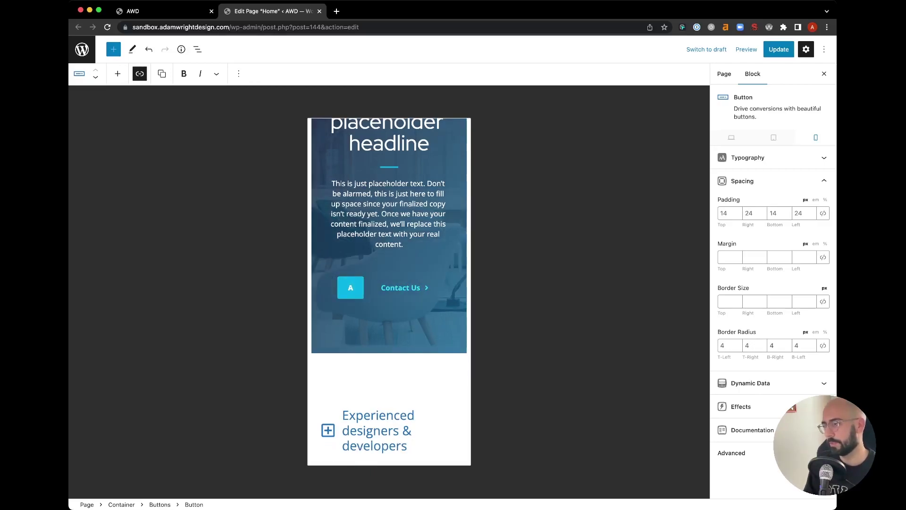
{"action": "type", "text": "bout"}
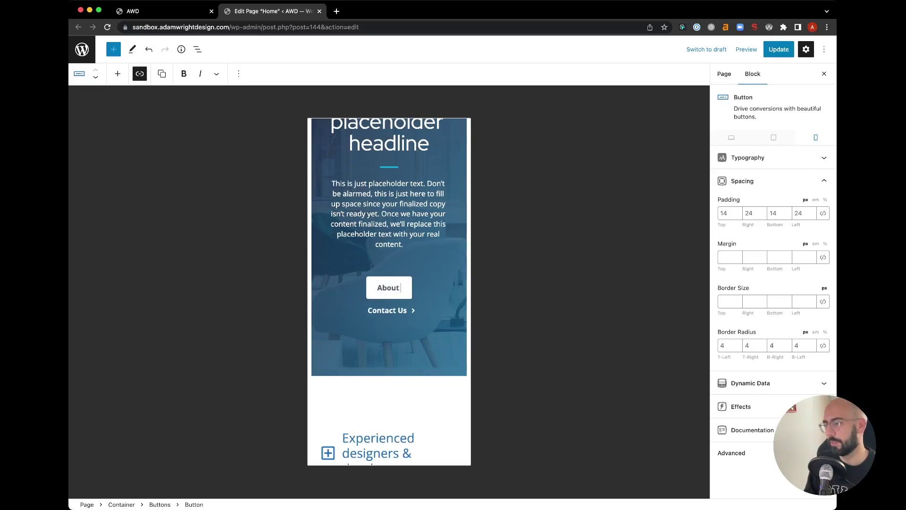
{"action": "type", "text": " AWD"}
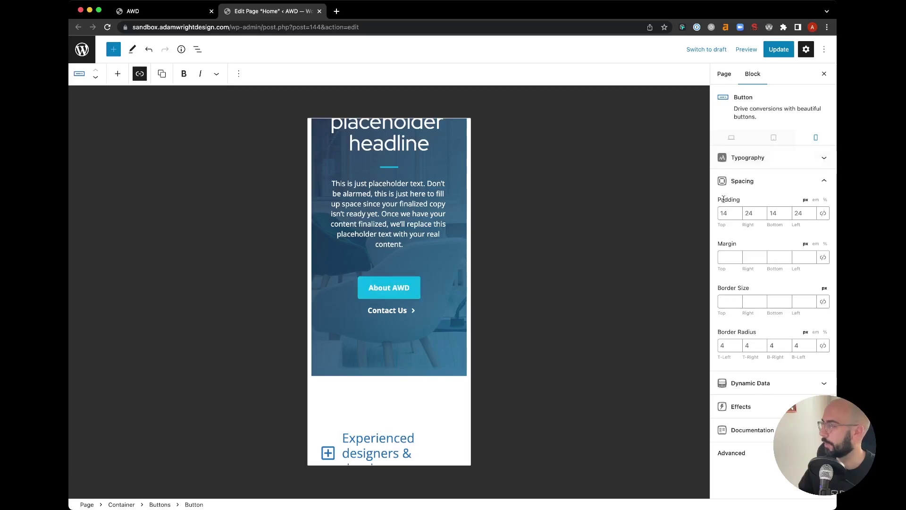
Set the mobile font size of both the About AWD and Contact Us buttons to 15
{"action": "left_click", "coordinate": [764, 160]}
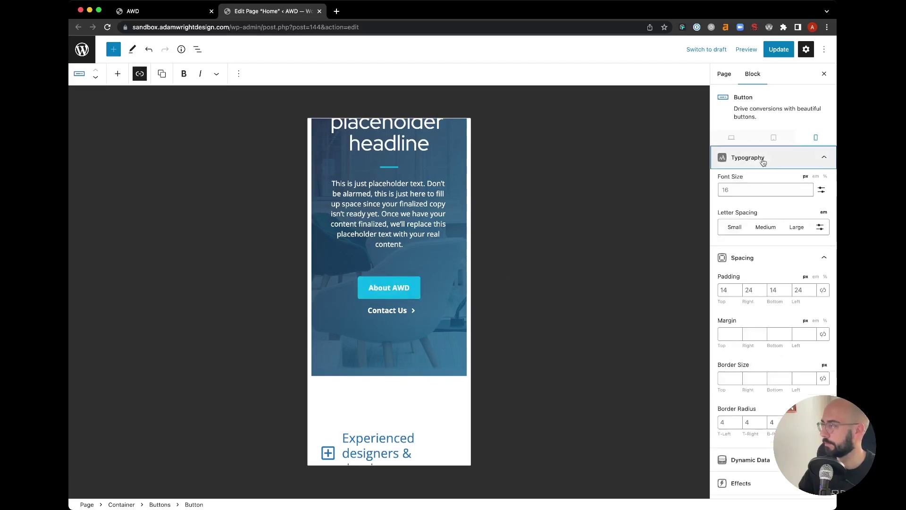
{"action": "left_click", "coordinate": [739, 185]}
{"action": "key", "text": "super+a"}
{"action": "type", "text": "1"}
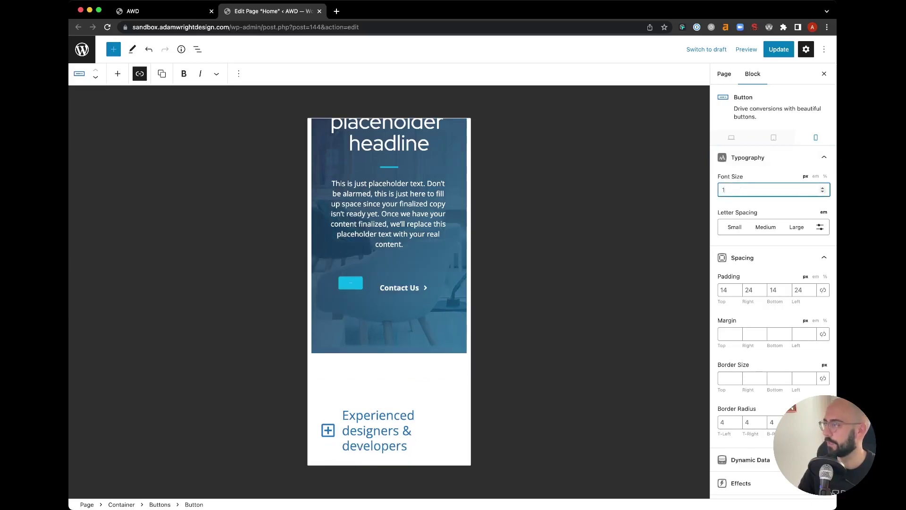
{"action": "type", "text": "5"}
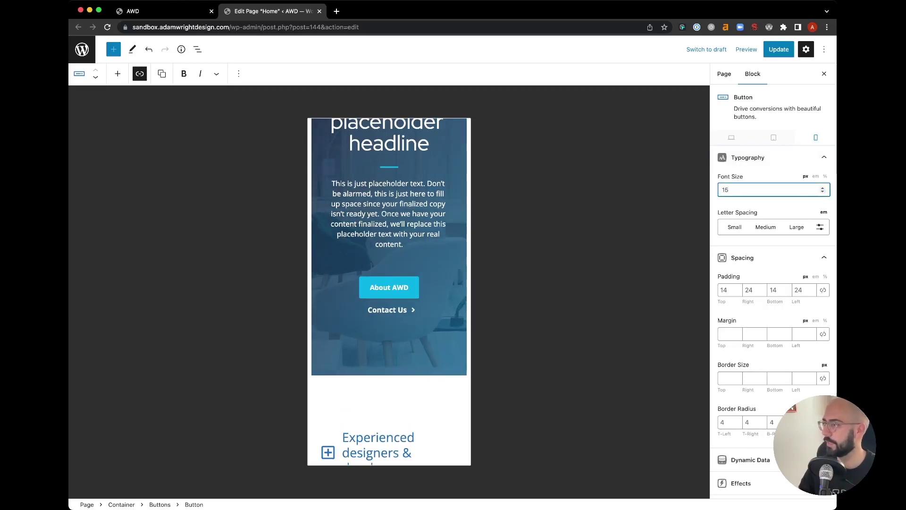
{"action": "left_click", "coordinate": [382, 312]}
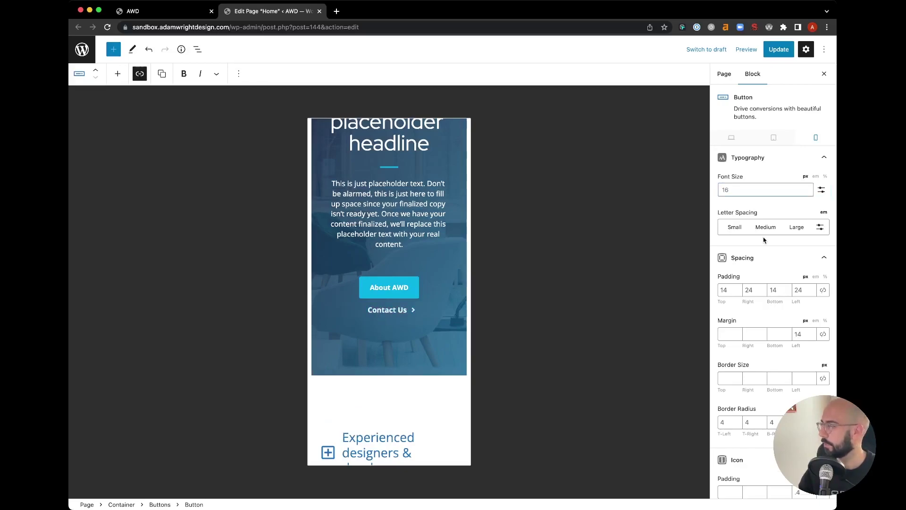
{"action": "left_click", "coordinate": [753, 189]}
{"action": "type", "text": "15"}
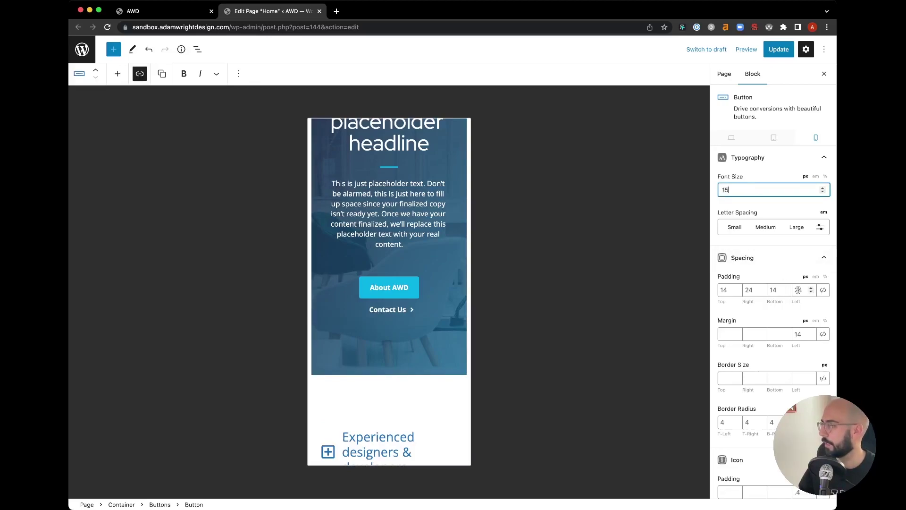
Try a 0 left margin on the button, undo it, and open List View
{"action": "left_click", "coordinate": [799, 335]}
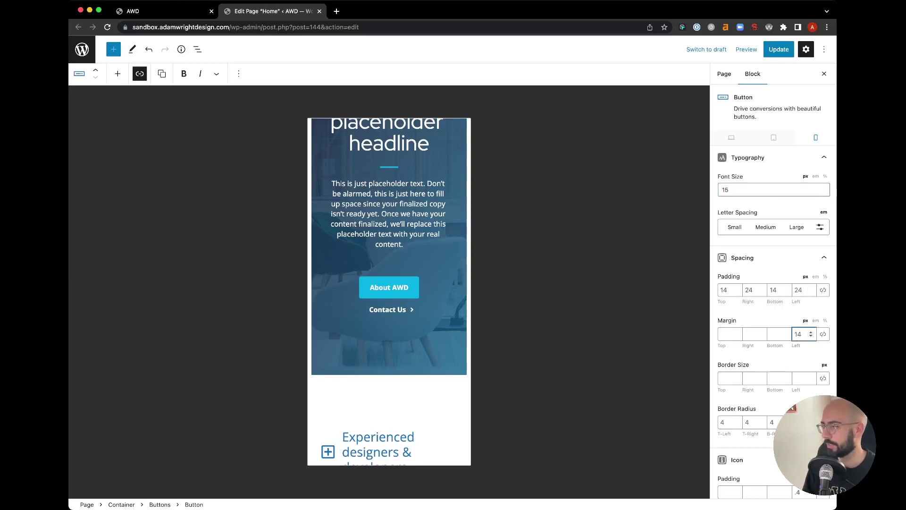
{"action": "key", "text": "BackSpace"}
{"action": "key", "text": "BackSpace"}
{"action": "type", "text": "0"}
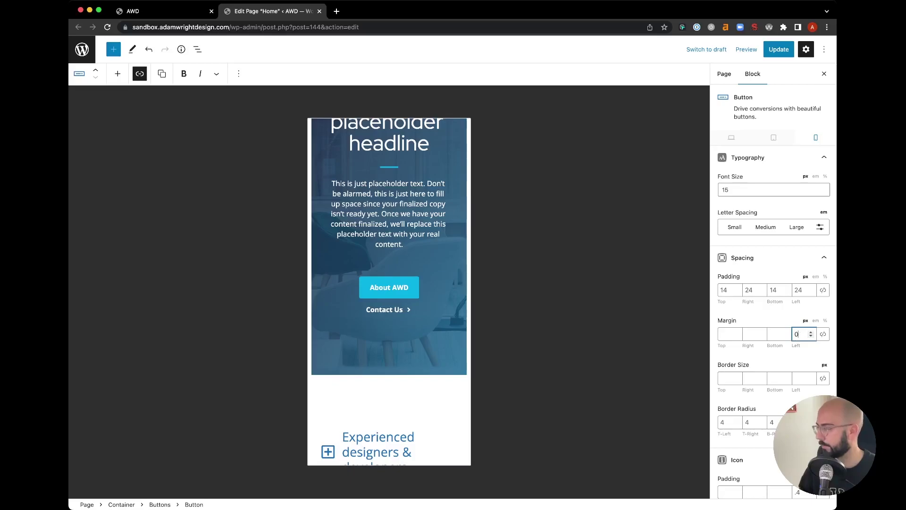
{"action": "key", "text": "super+z"}
{"action": "key", "text": "ctrl+alt+o"}
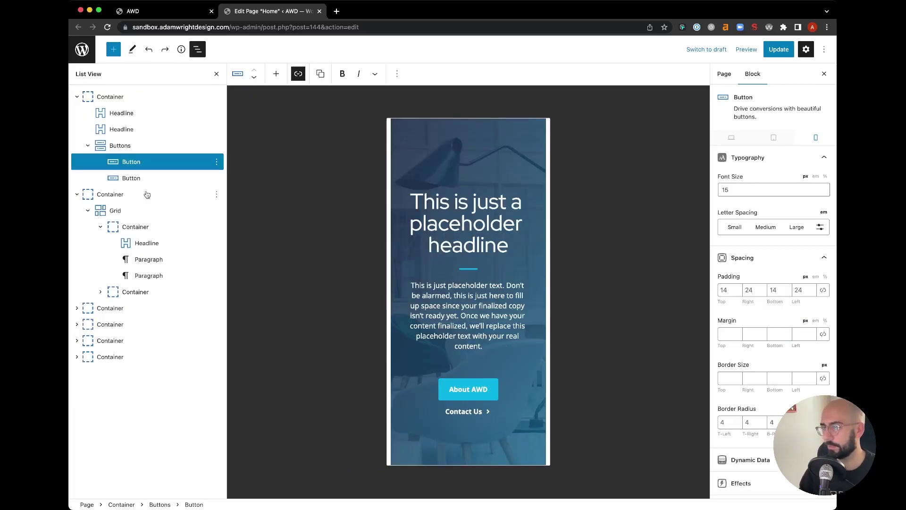
Select the hero's outer Container and set its mobile right and left padding to 20
{"action": "left_click", "coordinate": [110, 96]}
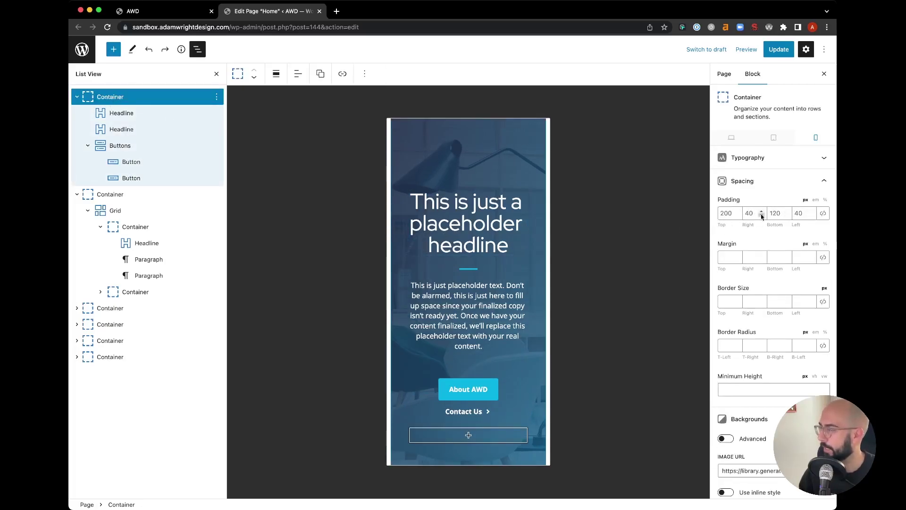
{"action": "left_click", "coordinate": [753, 214]}
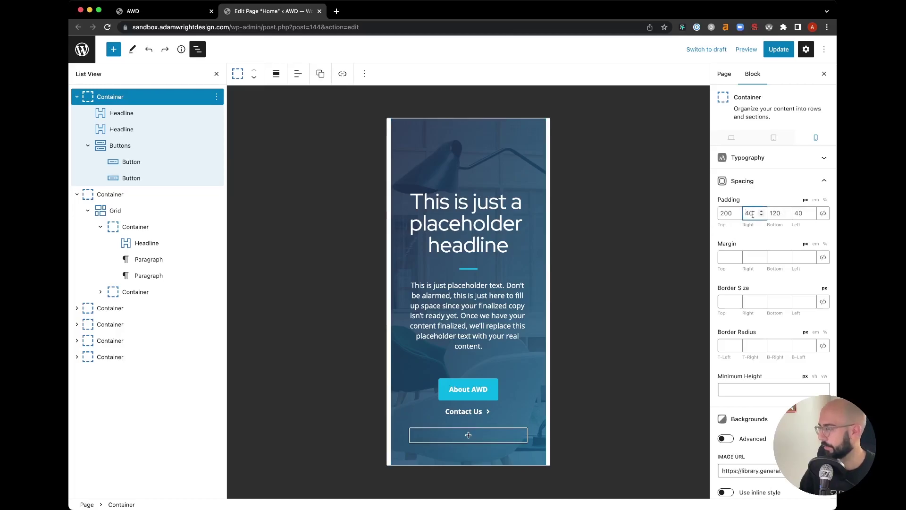
{"action": "key", "text": "BackSpace"}
{"action": "key", "text": "BackSpace"}
{"action": "type", "text": "20"}
{"action": "left_click", "coordinate": [800, 215]}
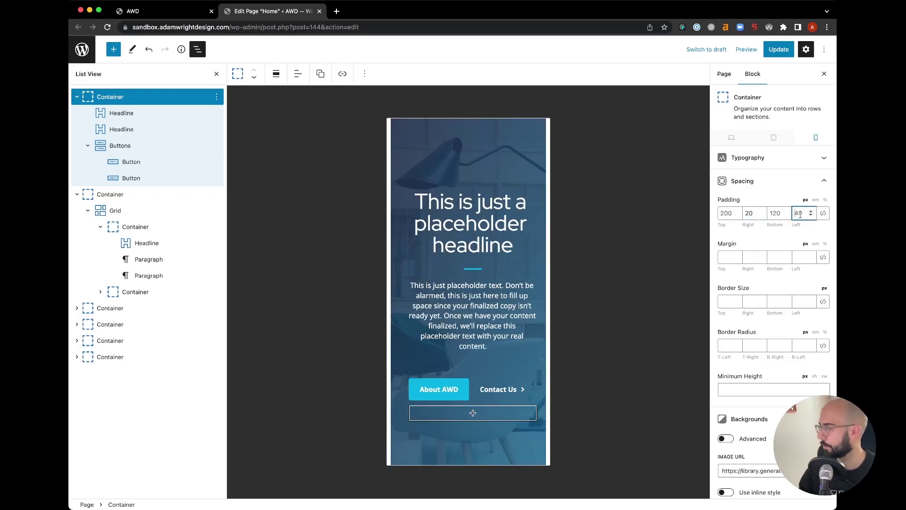
{"action": "key", "text": "BackSpace"}
{"action": "key", "text": "BackSpace"}
{"action": "type", "text": "20"}
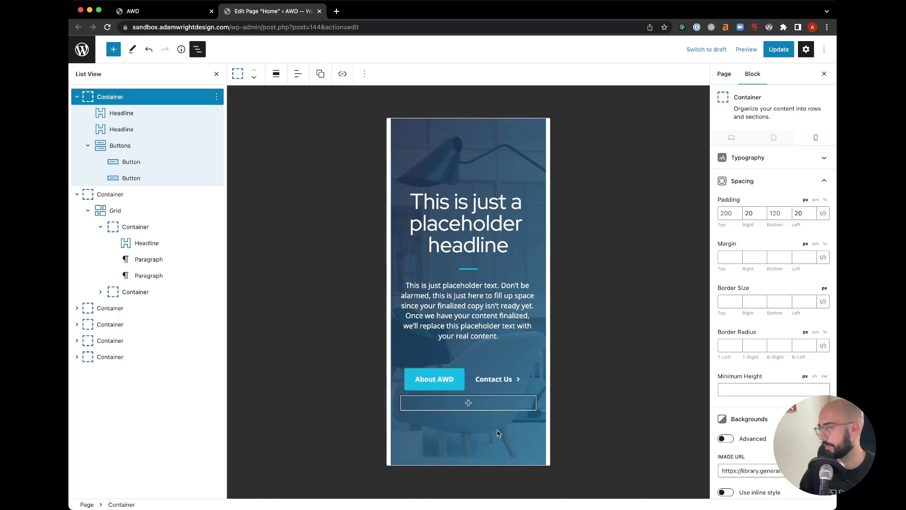
Select the Buttons block holding About AWD and Contact Us and apply Align buttons center
{"action": "left_click", "coordinate": [461, 385]}
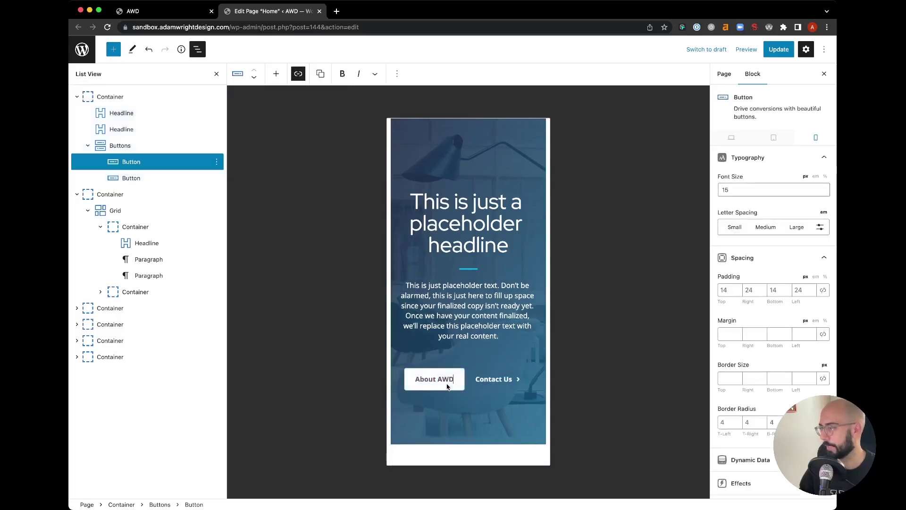
{"action": "left_click", "coordinate": [121, 146]}
{"action": "left_click", "coordinate": [298, 76]}
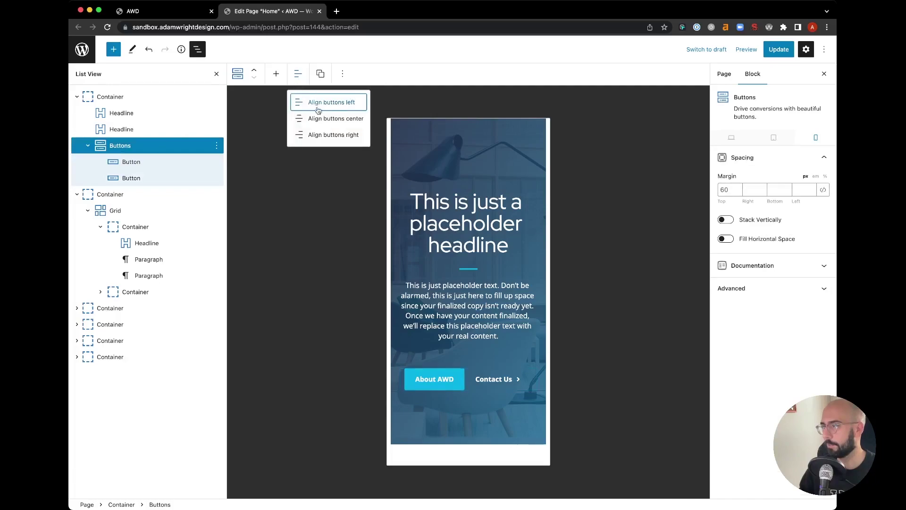
{"action": "left_click", "coordinate": [319, 120]}
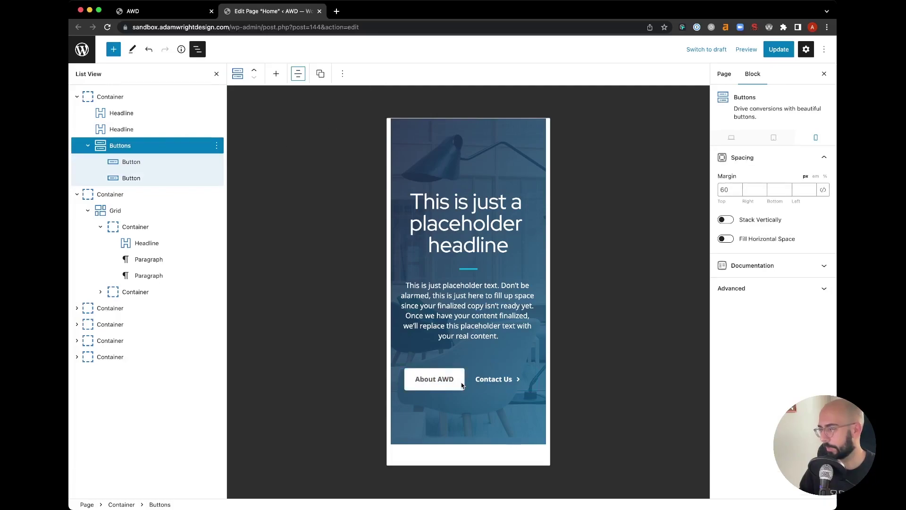
{"action": "left_click", "coordinate": [505, 383]}
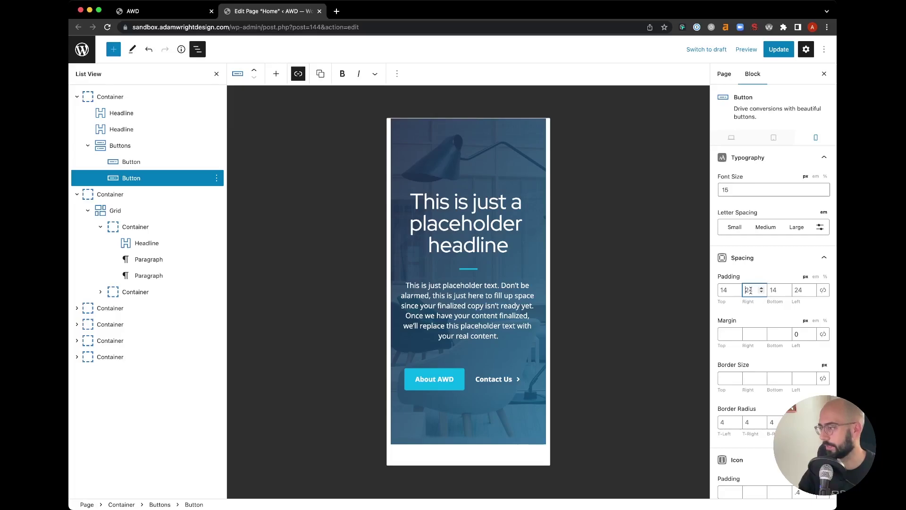
Set the Contact Us button's mobile right padding to 0
{"action": "double_click", "coordinate": [751, 290]}
{"action": "type", "text": "0"}
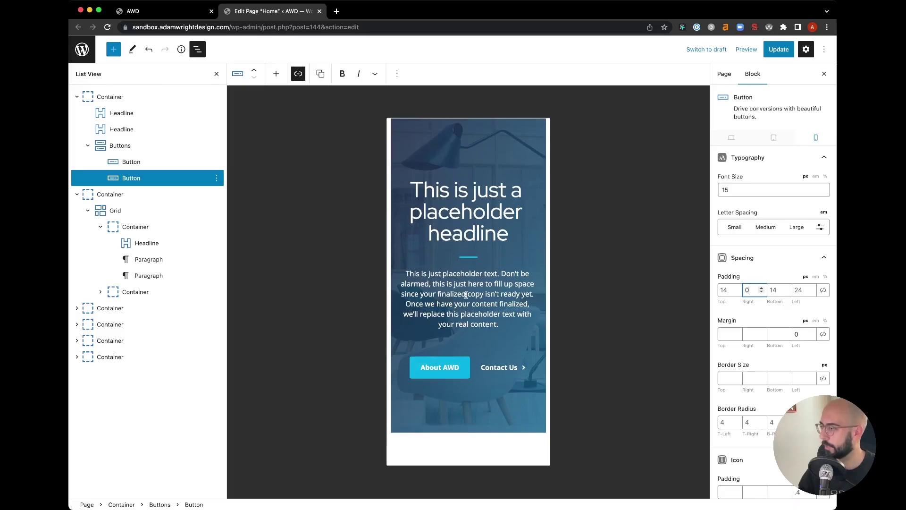
{"action": "key", "text": "ctrl+z"}
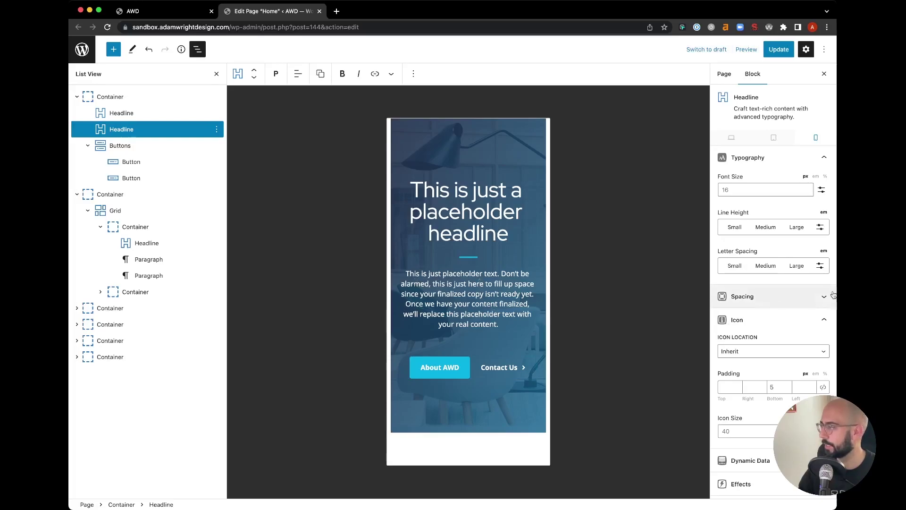
Give the hero paragraph 20 px mobile right and left padding
{"action": "scroll", "coordinate": [766, 213], "scroll_direction": "down", "scroll_amount": 1}
{"action": "scroll", "coordinate": [766, 213], "scroll_direction": "down", "scroll_amount": 3}
{"action": "left_click", "coordinate": [765, 263]}
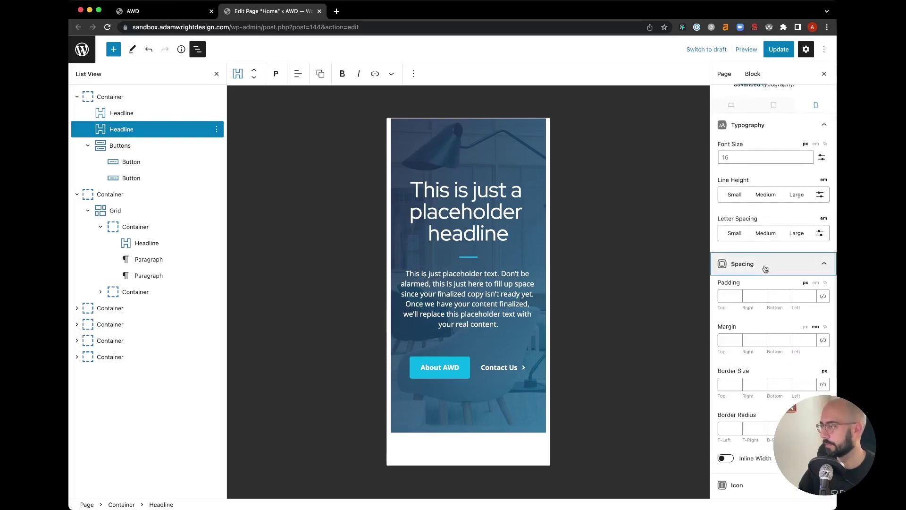
{"action": "left_click", "coordinate": [753, 295]}
{"action": "type", "text": "20"}
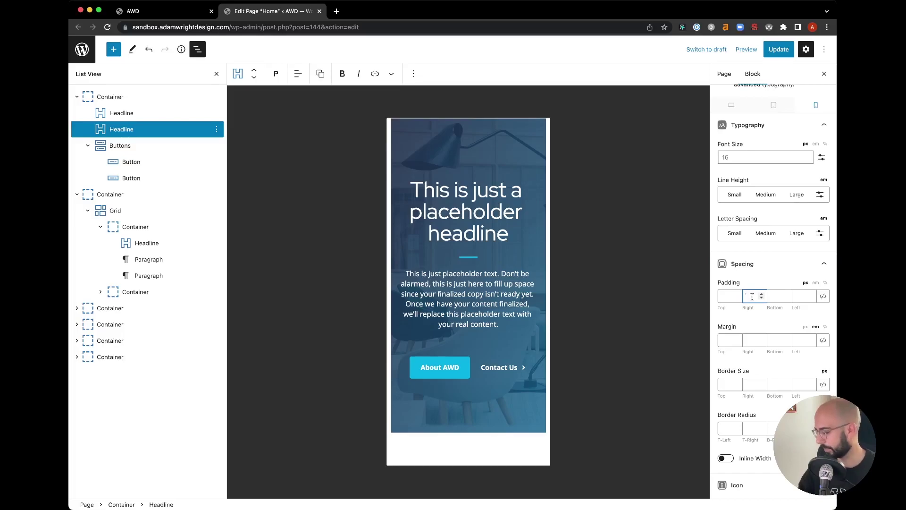
{"action": "key", "text": "Tab"}
{"action": "key", "text": "Tab"}
{"action": "type", "text": "20"}
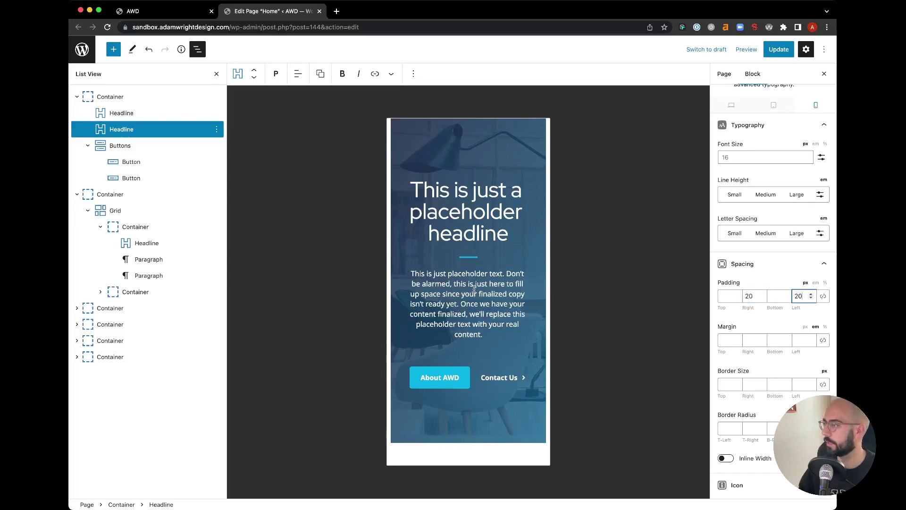
Give the H1 headline 20 px right and left padding, clearing the stray bottom value
{"action": "left_click", "coordinate": [473, 204]}
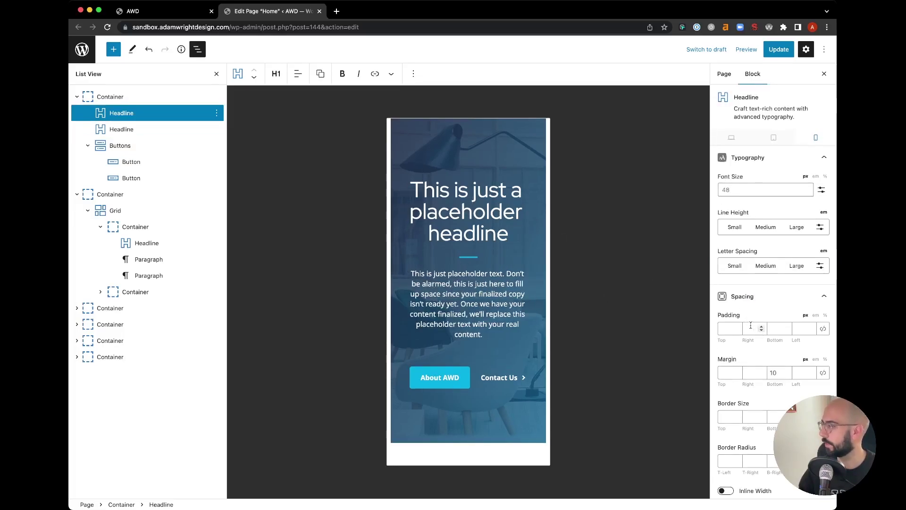
{"action": "left_click", "coordinate": [749, 327]}
{"action": "type", "text": "20"}
{"action": "key", "text": "Tab"}
{"action": "type", "text": "20"}
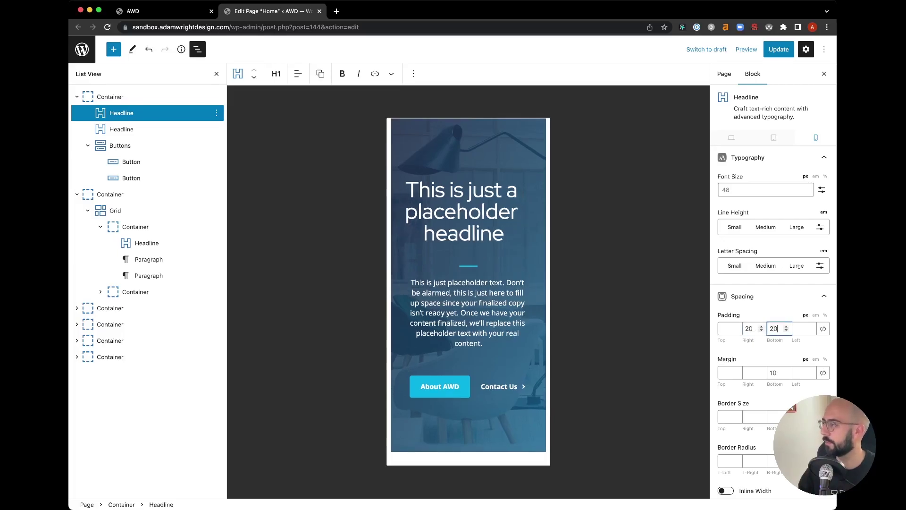
{"action": "key", "text": "BackSpace"}
{"action": "key", "text": "BackSpace"}
{"action": "key", "text": "Tab"}
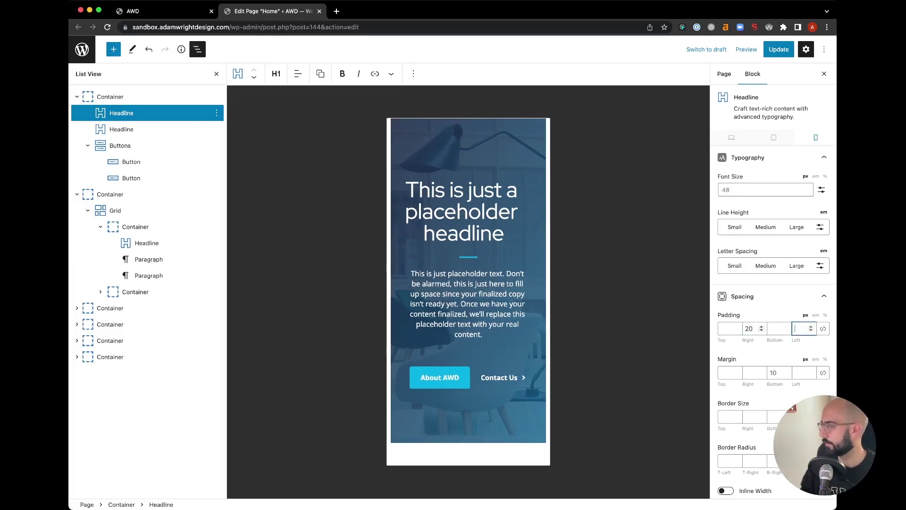
{"action": "type", "text": "20"}
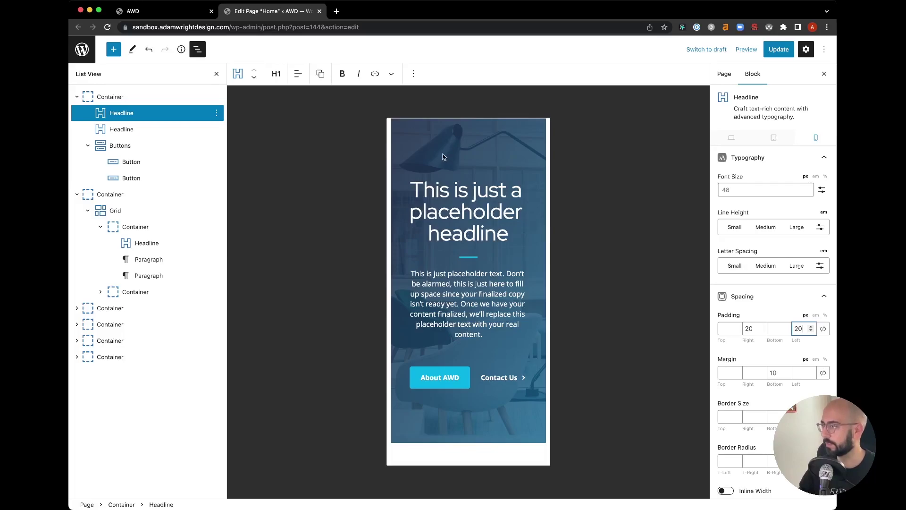
{"action": "left_click", "coordinate": [469, 256]}
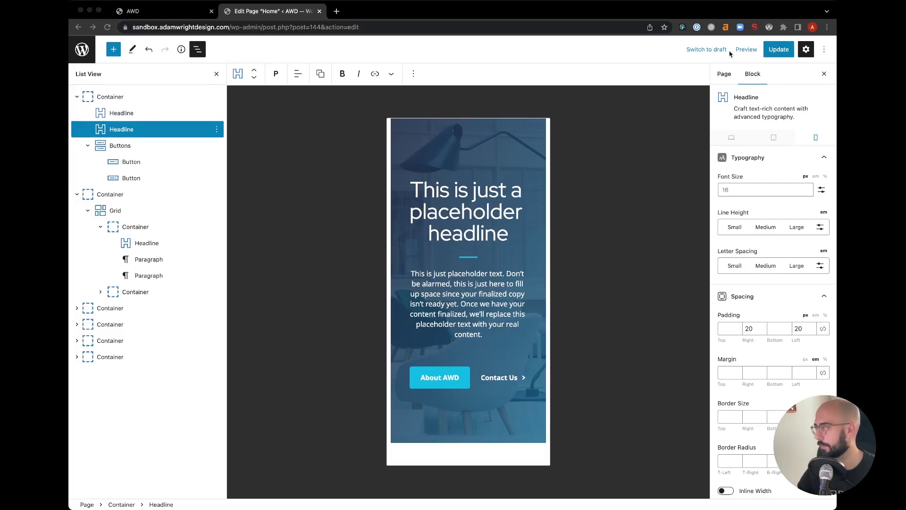
Update the page and reload the live AWD homepage to view the saved hero
{"action": "left_click", "coordinate": [787, 51]}
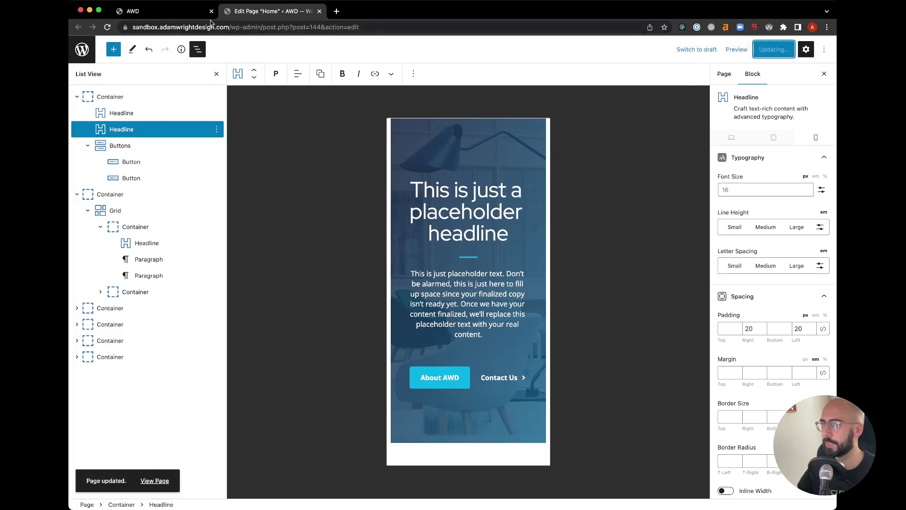
{"action": "left_click", "coordinate": [182, 14]}
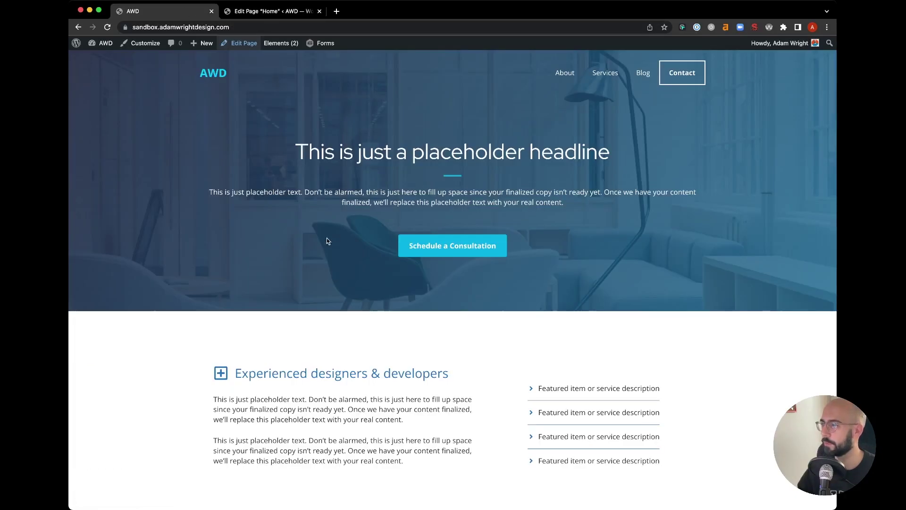
{"action": "key", "text": "super+r"}
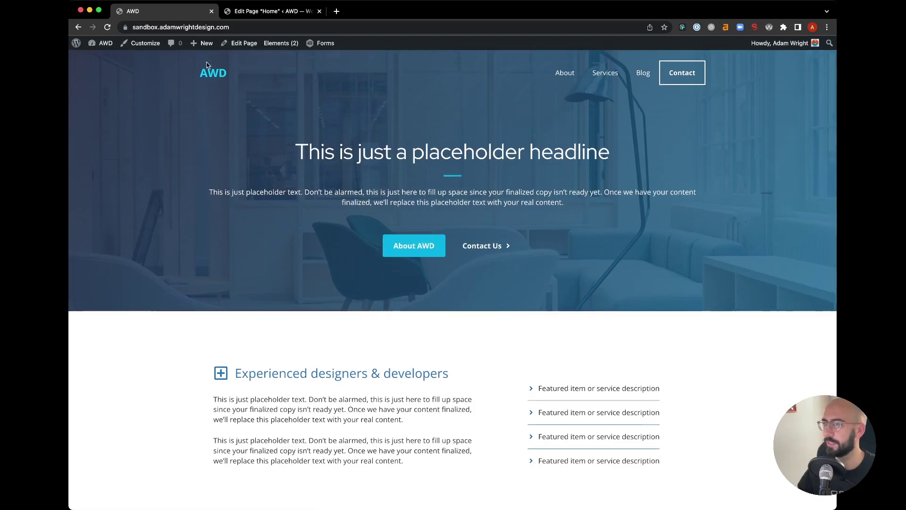
{"action": "left_click", "coordinate": [140, 50]}
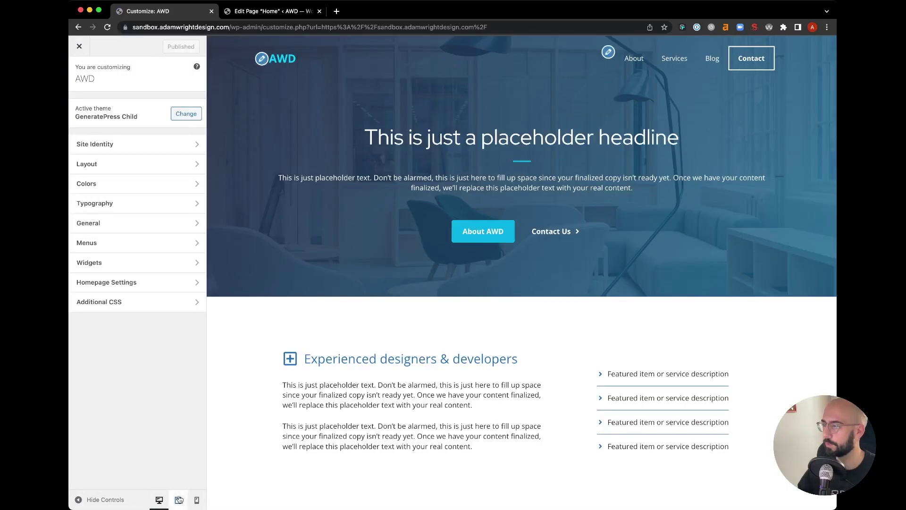
Preview the homepage at tablet width, then at mobile width
{"action": "left_click", "coordinate": [179, 500]}
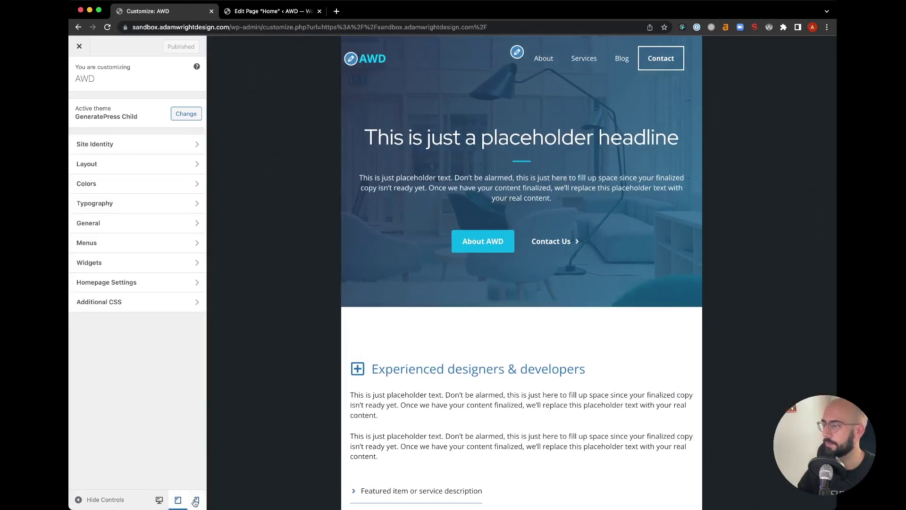
{"action": "left_click", "coordinate": [196, 501]}
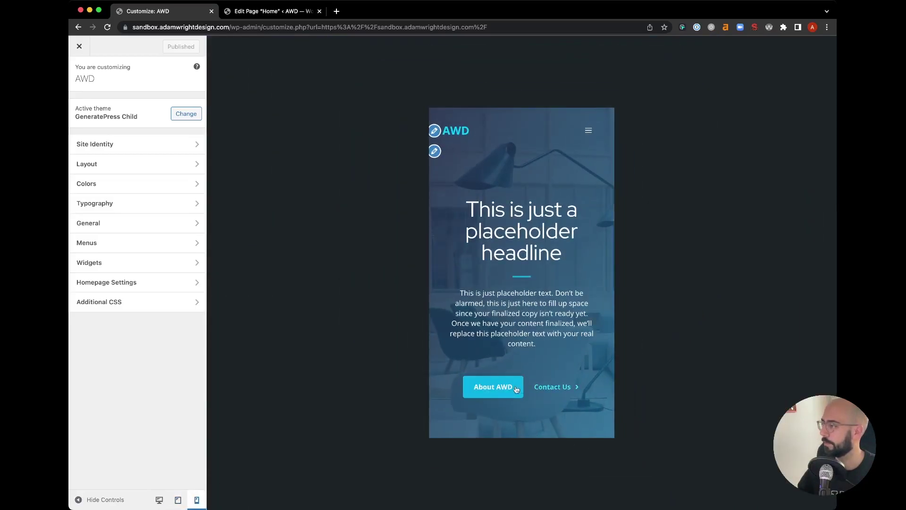